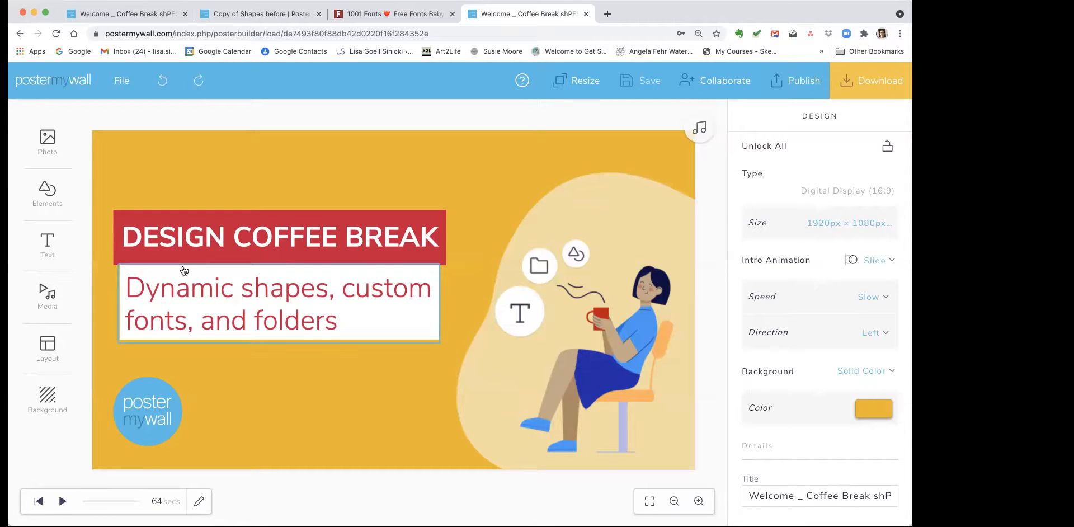
- In the "Copy of Shapes before" design, play the animation and open the library of all shapes
left_click(260, 19)
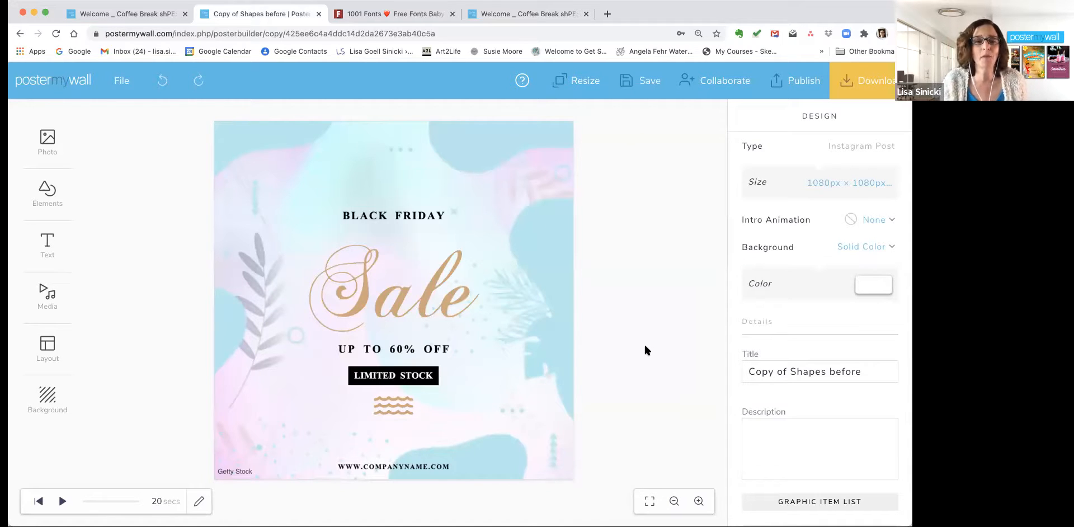
left_click(62, 502)
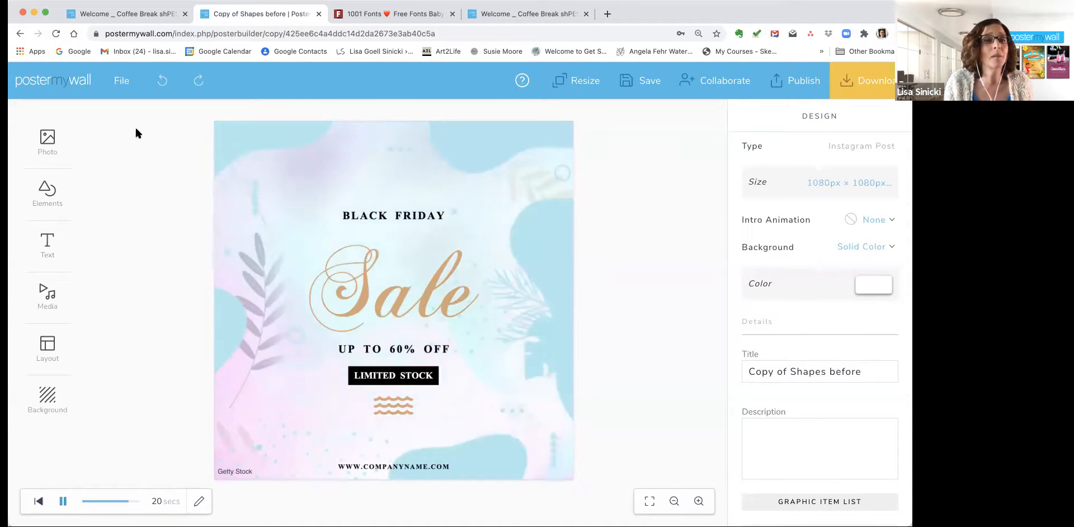
left_click(43, 194)
left_click(105, 189)
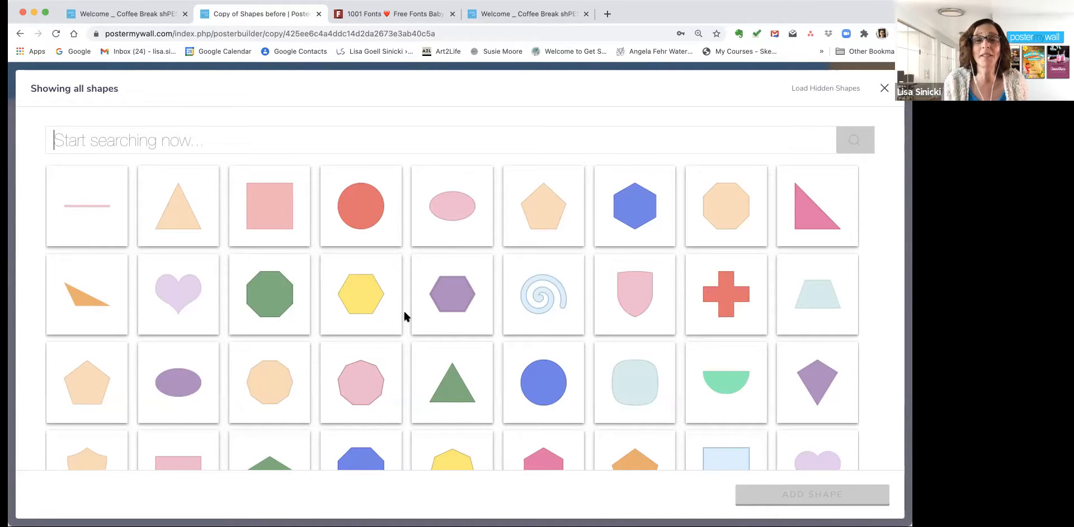
- Look through the shape library, from basic shapes and outlines to arrows, banners, speech bubbles, frames, dividers, silhouettes and brush strokes
scroll(404, 312, "down", 1)
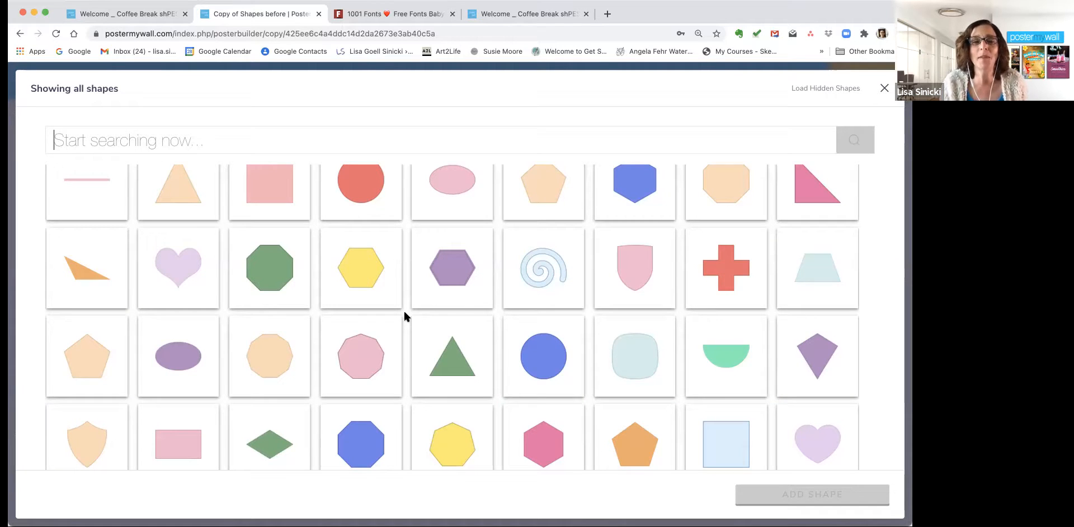
scroll(405, 316, "down", 3)
scroll(405, 316, "down", 5)
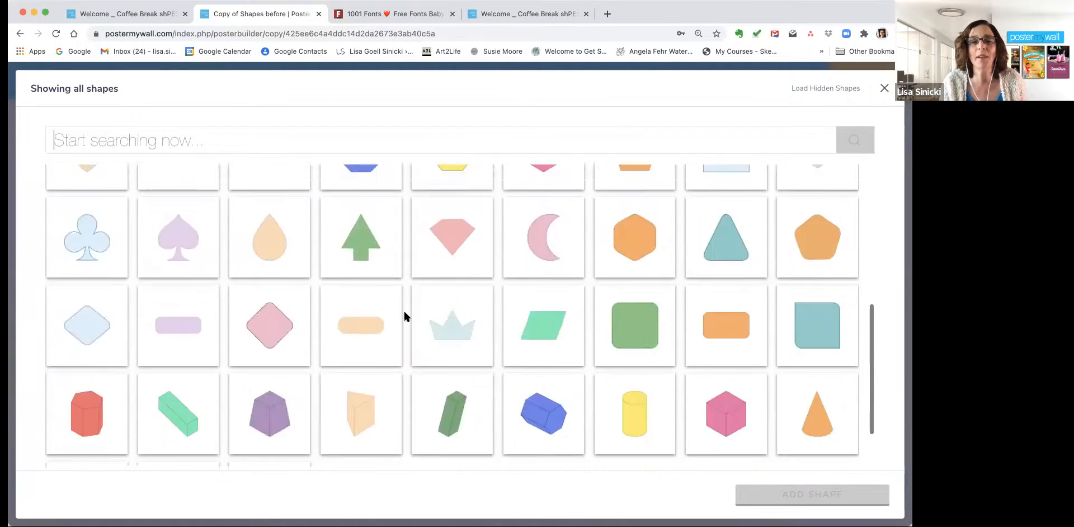
scroll(404, 315, "down", 8)
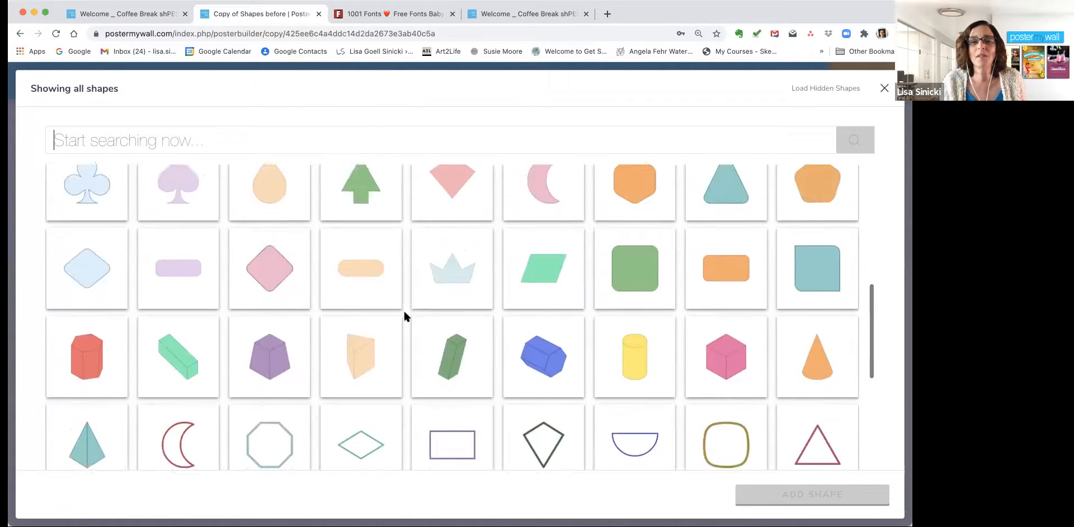
scroll(404, 313, "down", 7)
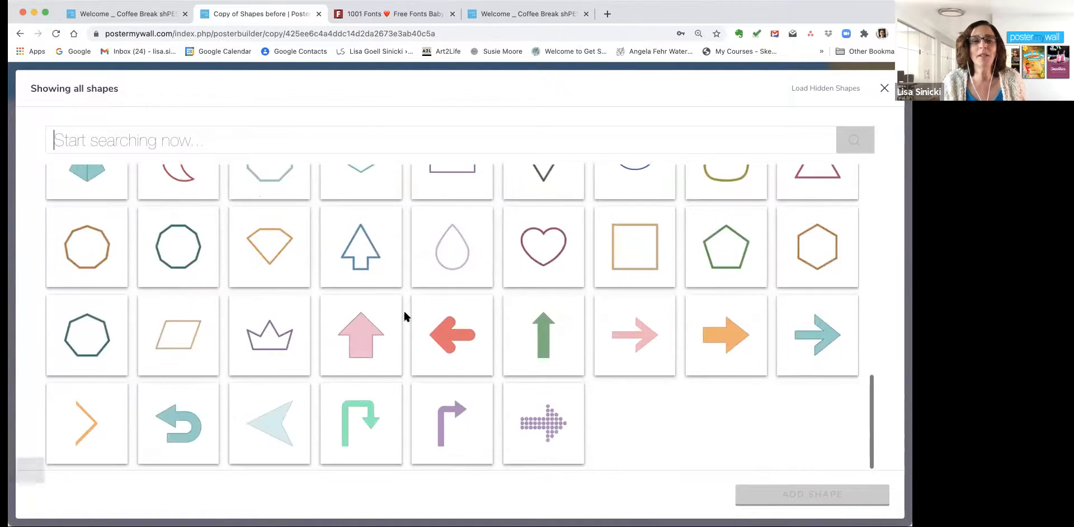
scroll(405, 314, "down", 10)
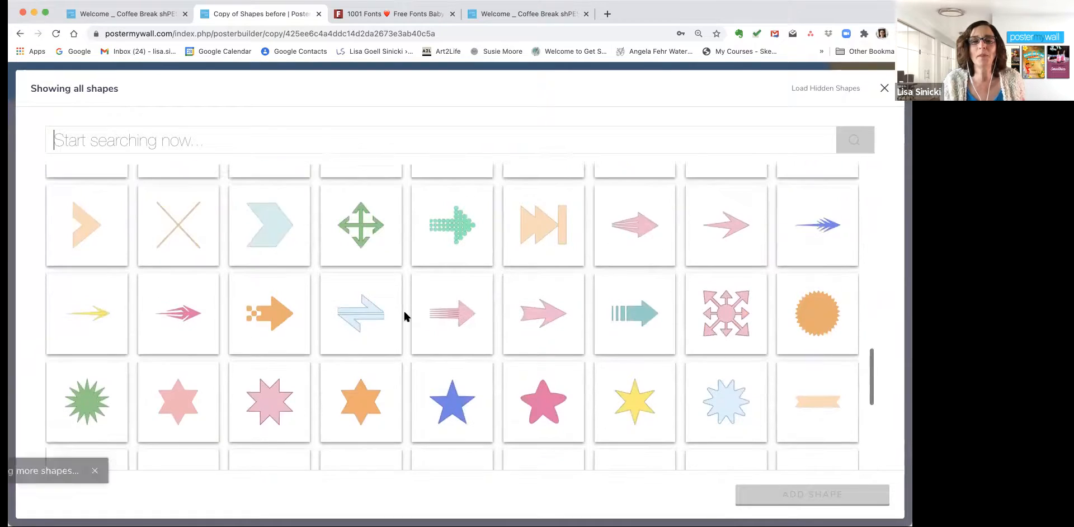
scroll(404, 317, "down", 2)
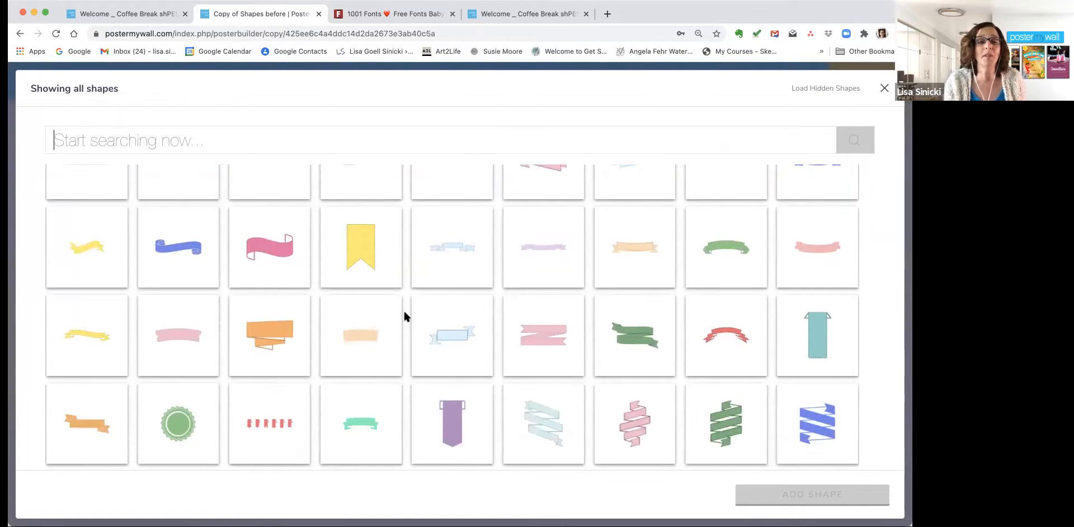
scroll(404, 313, "down", 4)
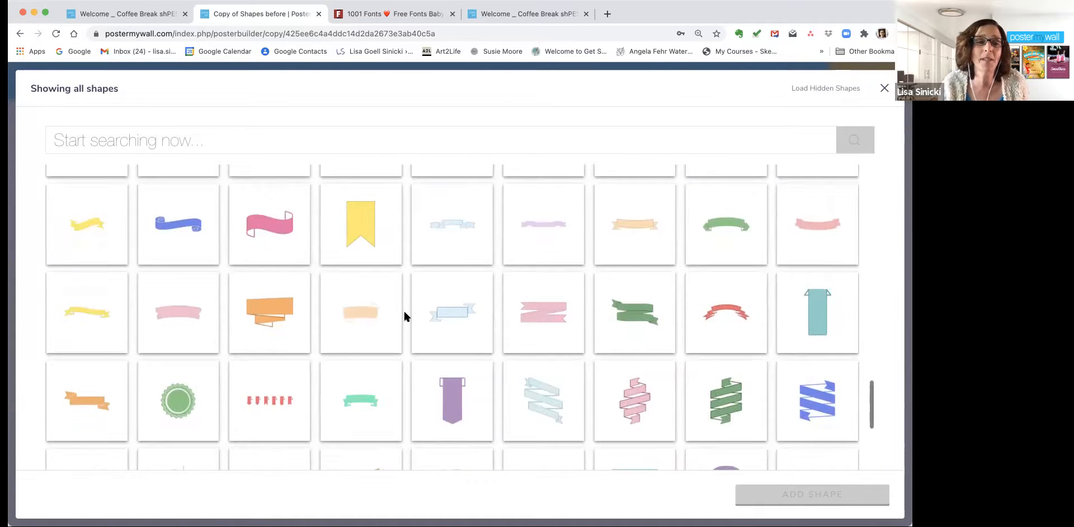
scroll(404, 313, "down", 6)
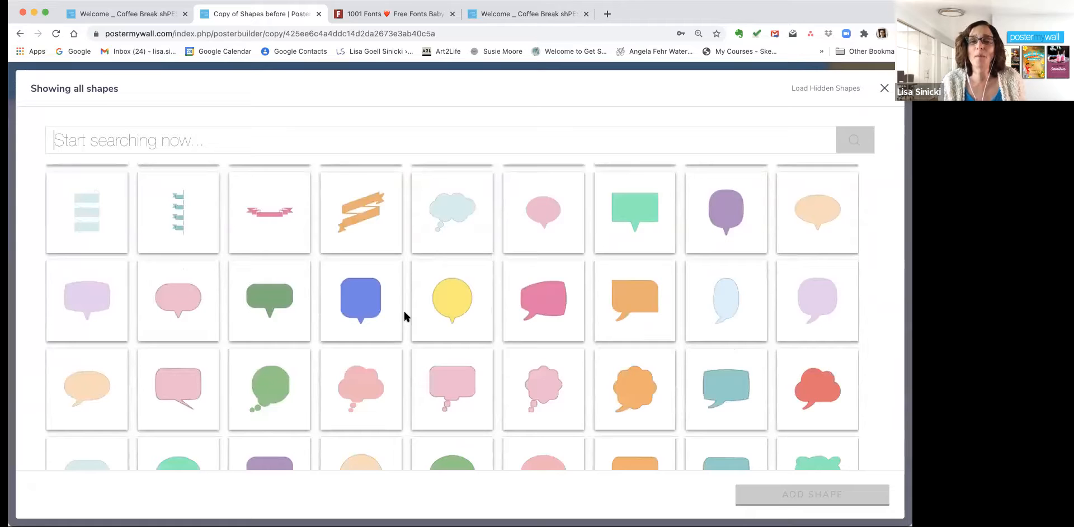
scroll(403, 316, "down", 5)
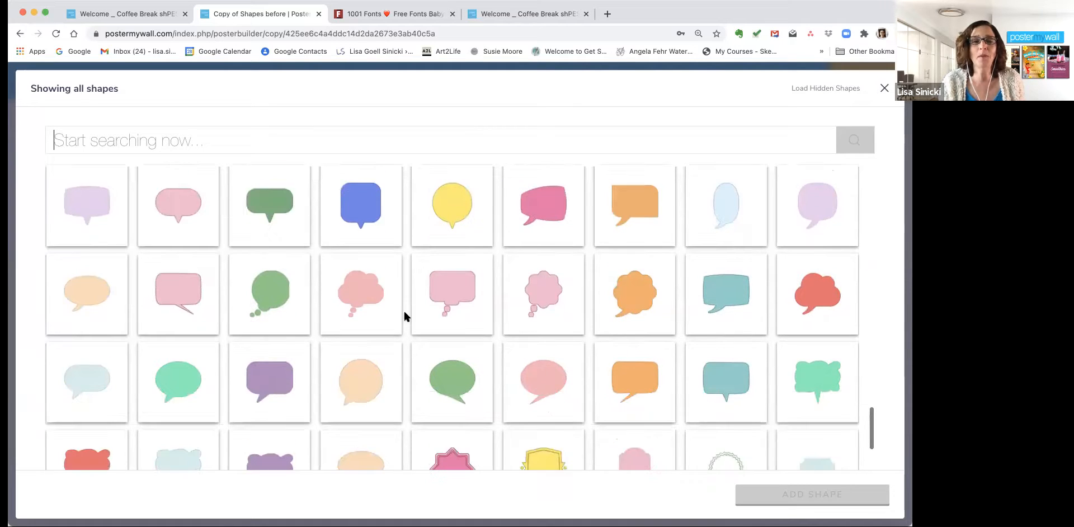
scroll(404, 313, "down", 1)
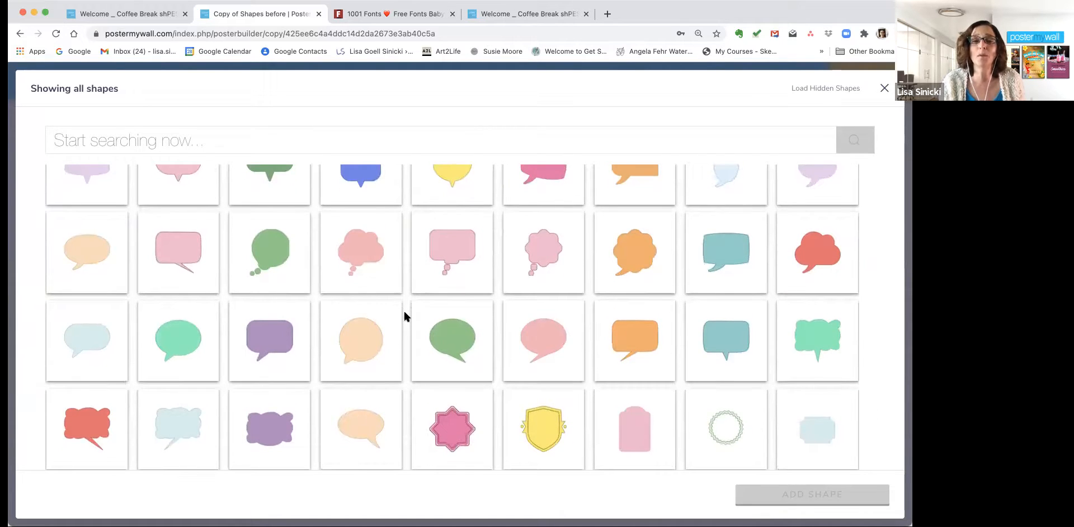
scroll(404, 313, "down", 3)
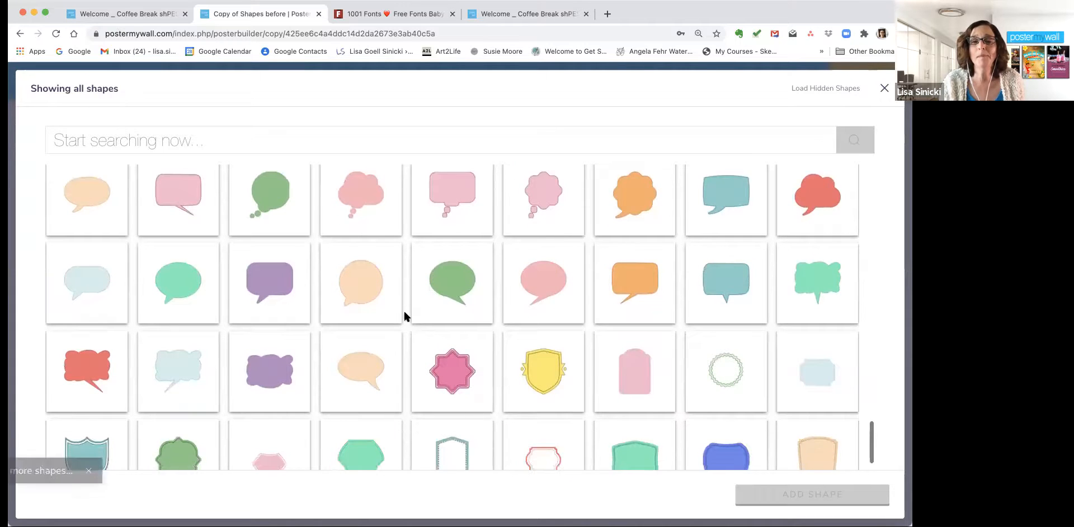
scroll(404, 313, "down", 3)
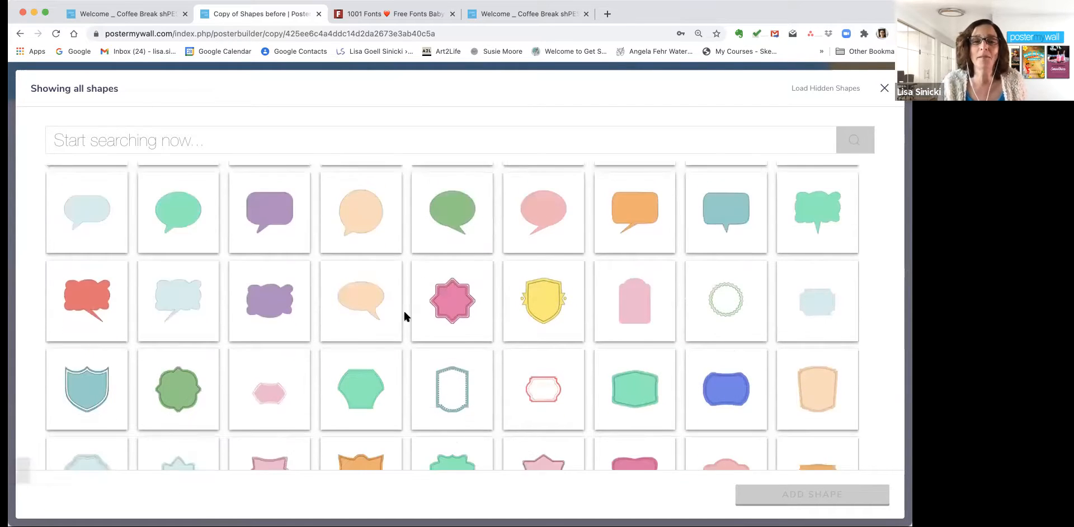
scroll(403, 316, "down", 6)
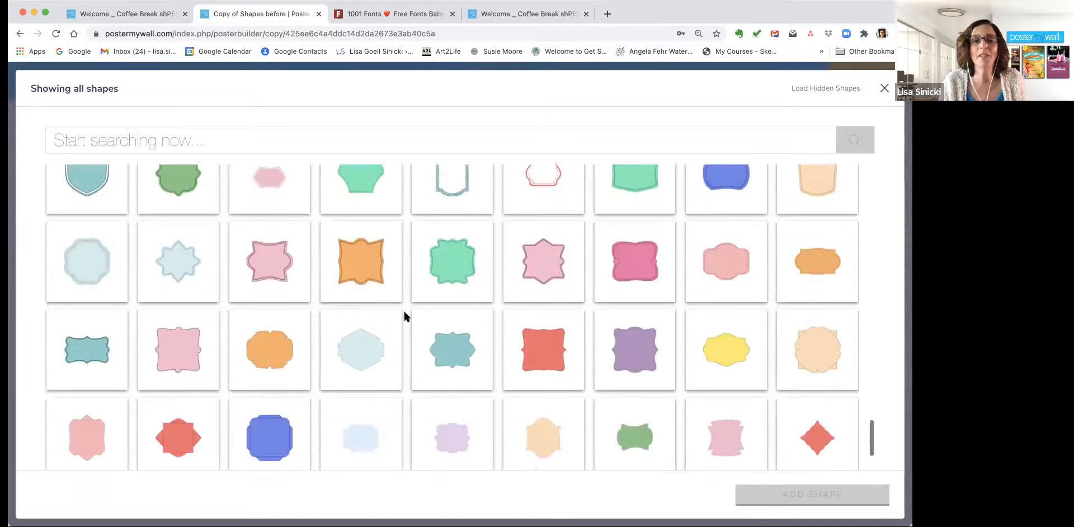
scroll(404, 316, "down", 10)
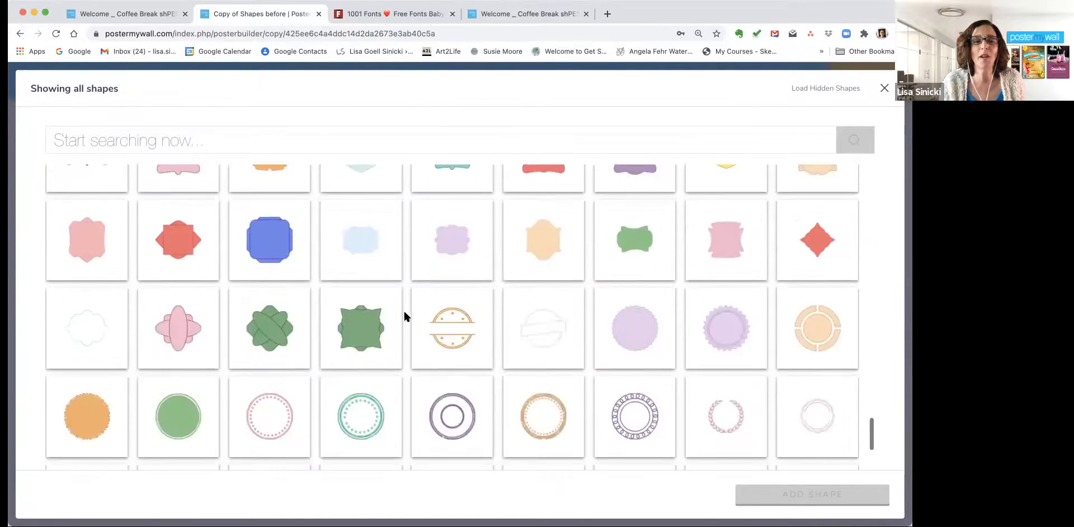
scroll(404, 316, "down", 7)
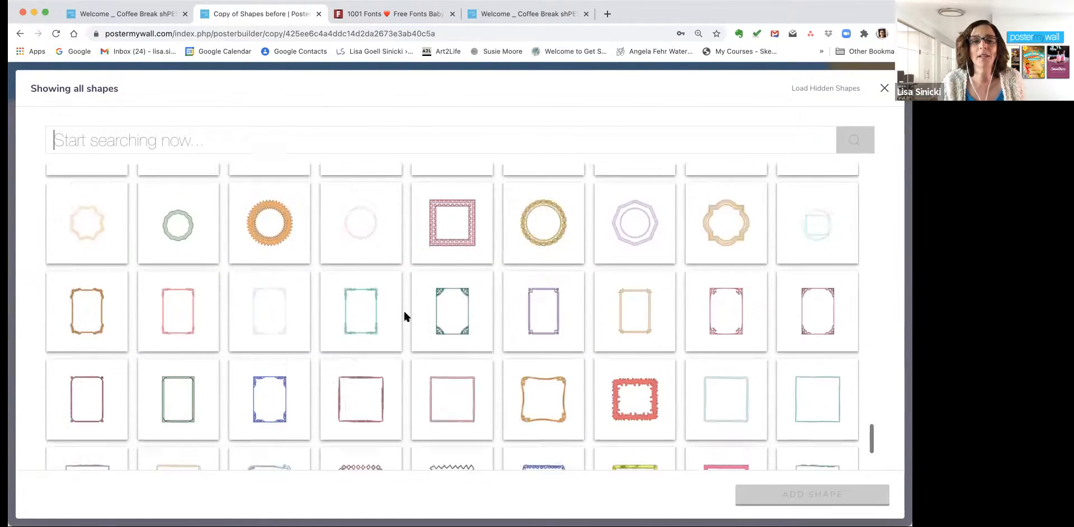
scroll(403, 316, "down", 12)
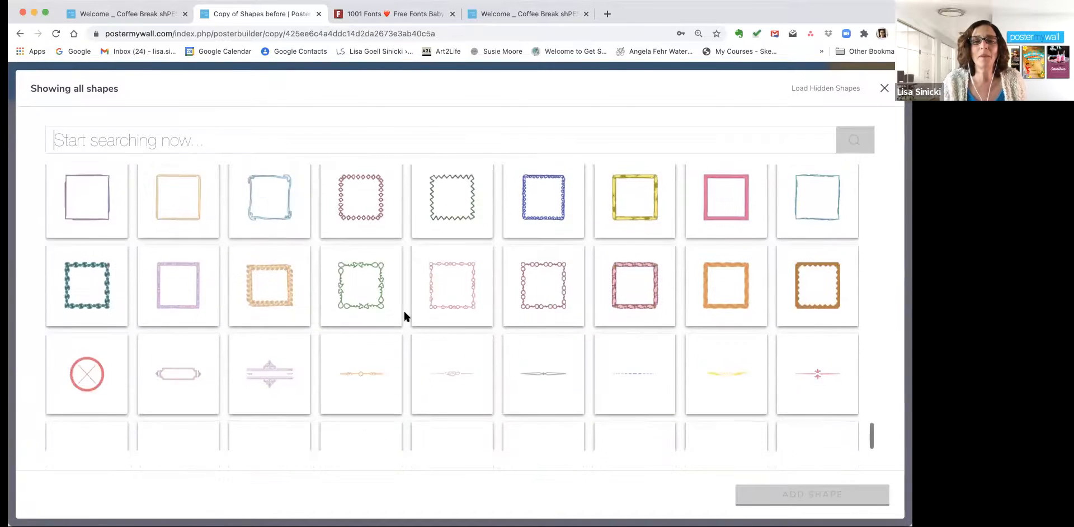
scroll(404, 316, "down", 4)
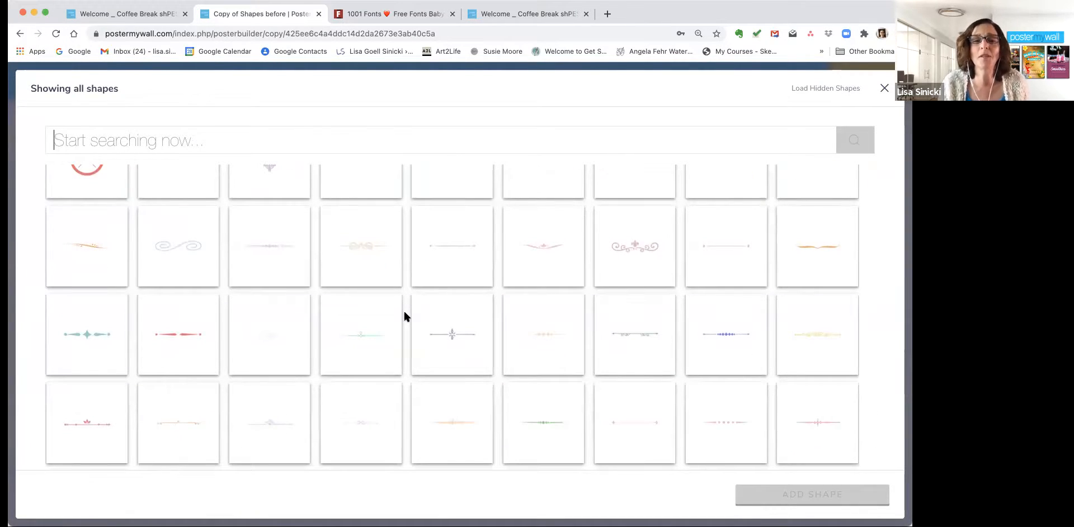
scroll(404, 316, "down", 10)
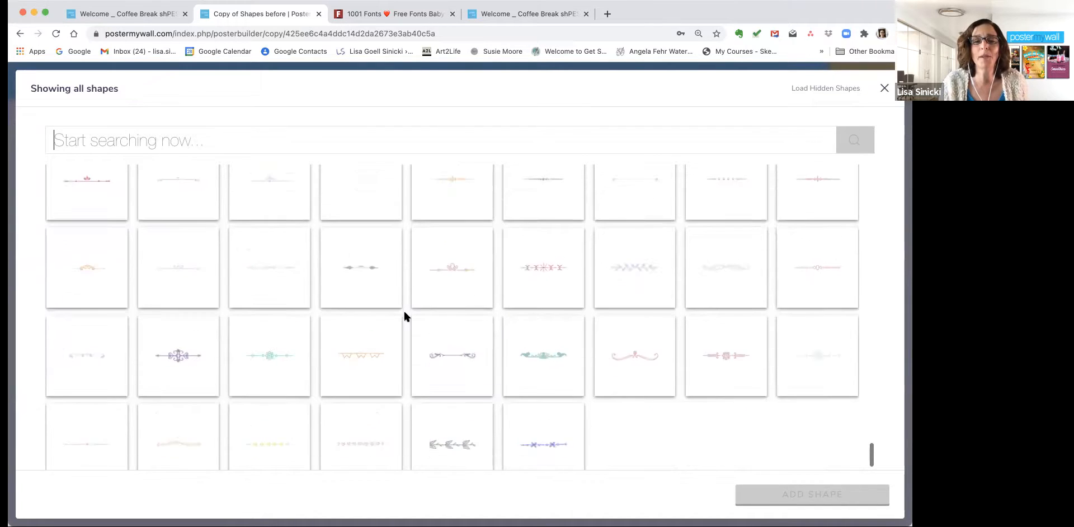
scroll(404, 314, "down", 5)
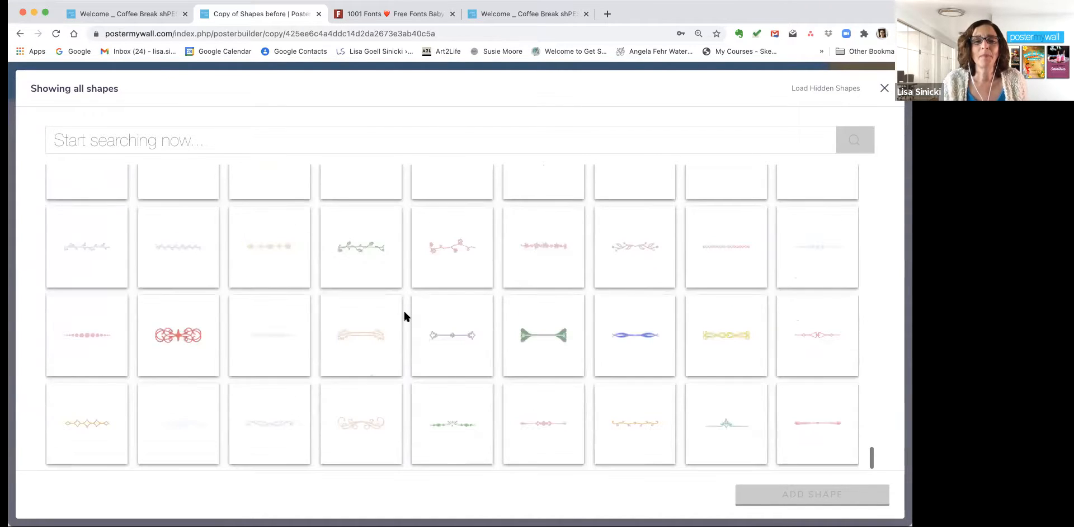
scroll(404, 316, "down", 2)
scroll(404, 317, "down", 10)
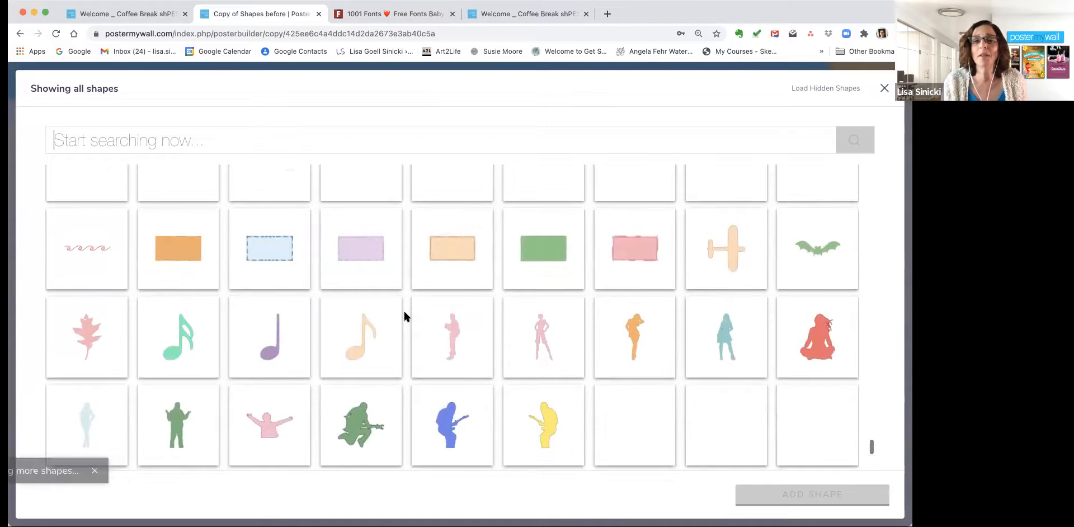
scroll(403, 312, "down", 3)
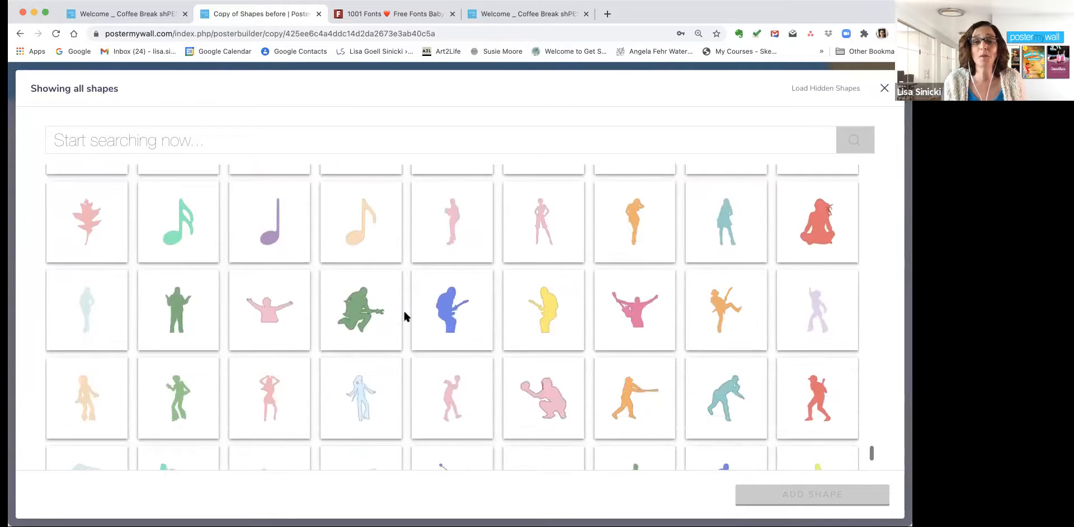
scroll(404, 309, "down", 5)
scroll(403, 312, "down", 5)
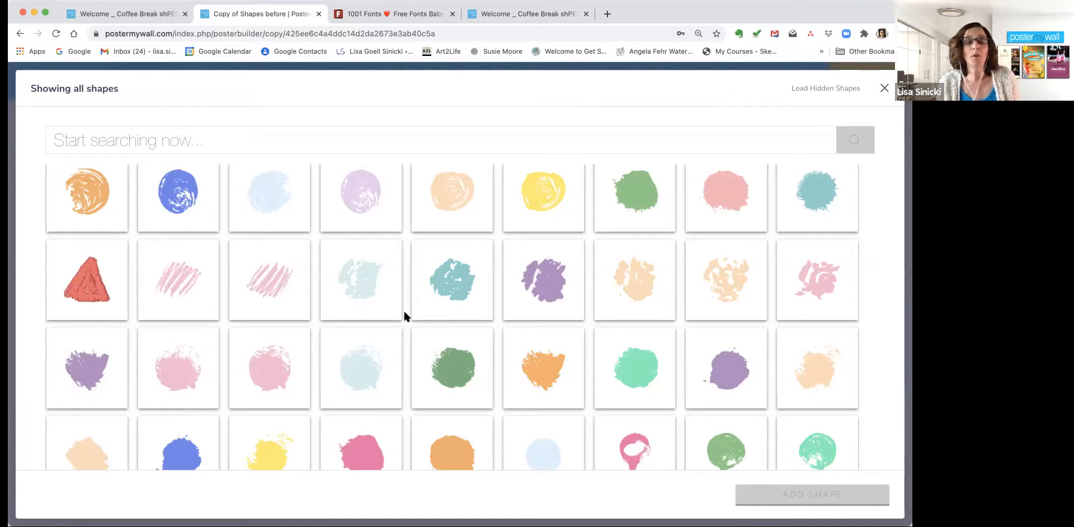
scroll(404, 312, "down", 4)
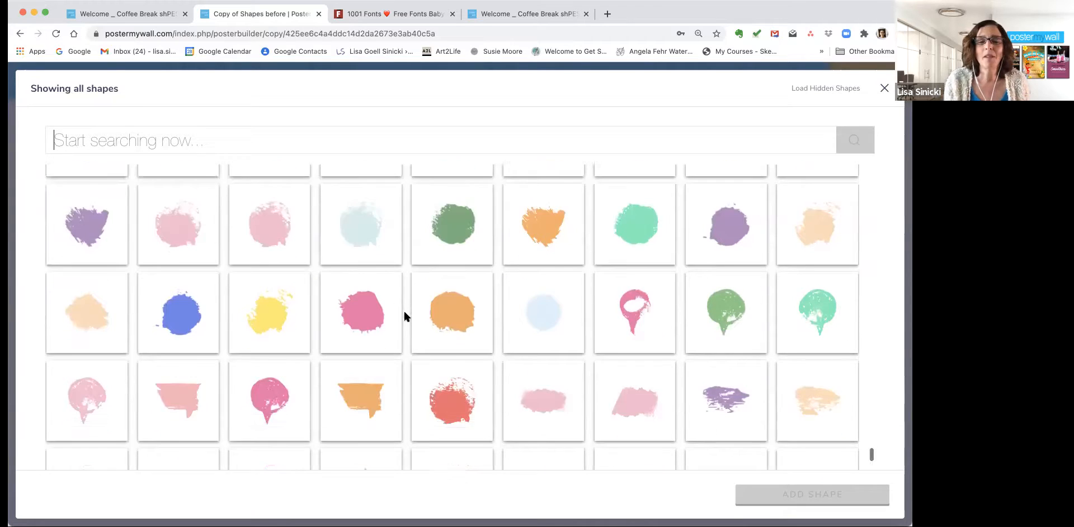
scroll(403, 312, "down", 2)
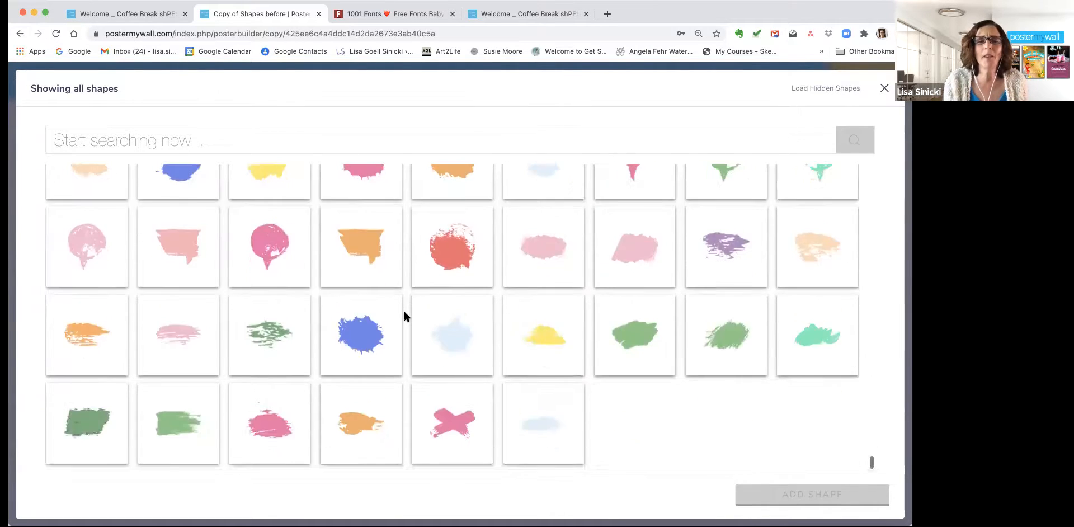
scroll(404, 312, "down", 6)
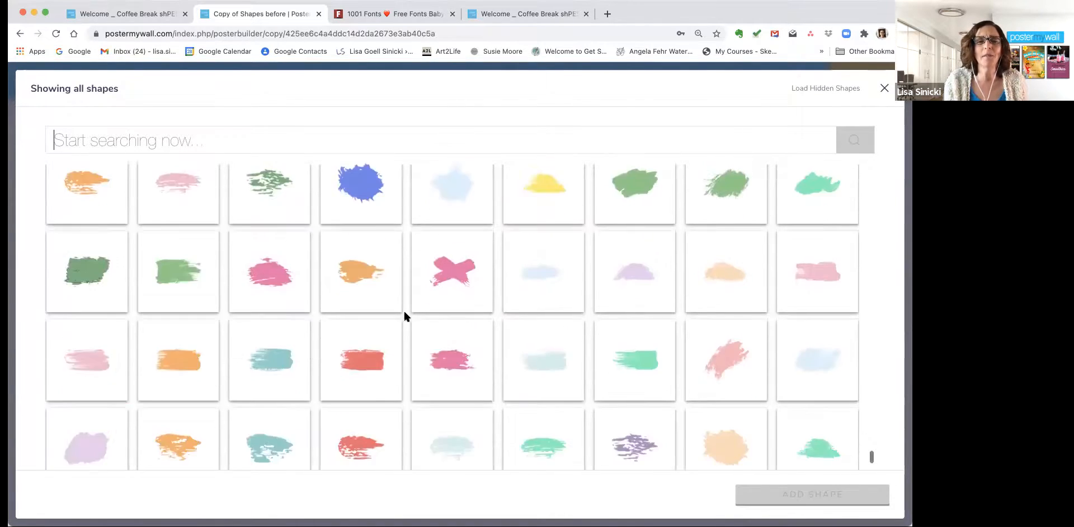
scroll(404, 316, "down", 5)
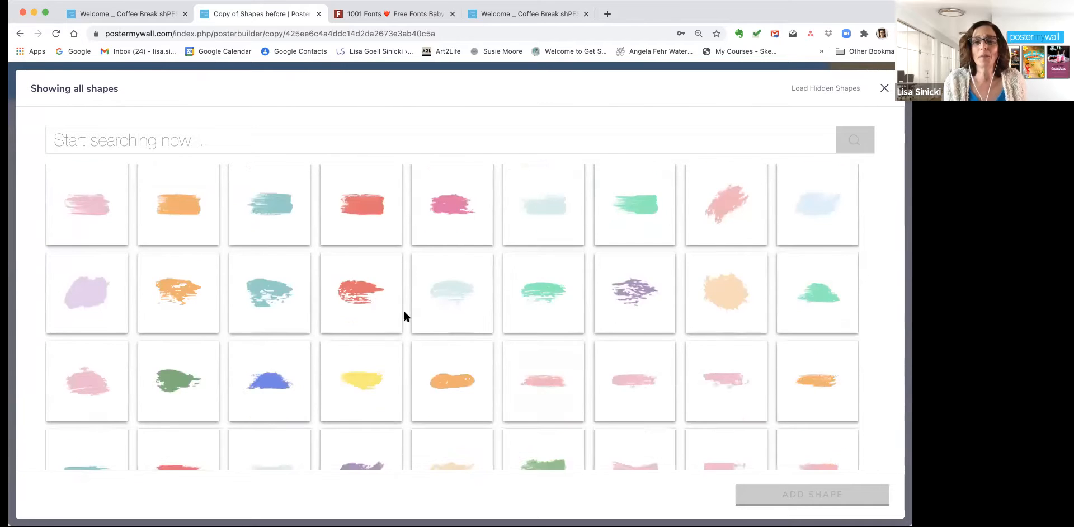
scroll(405, 313, "down", 5)
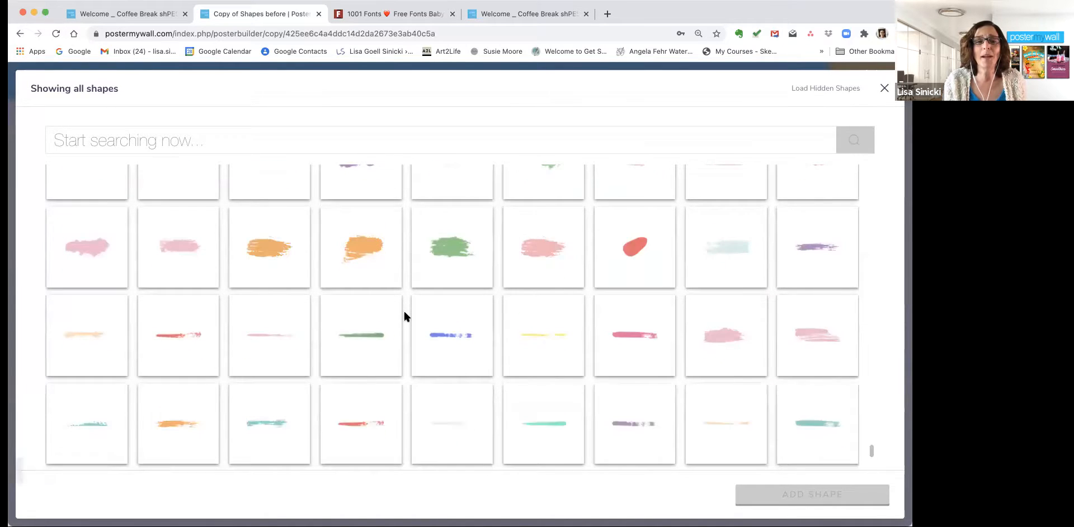
scroll(405, 316, "down", 6)
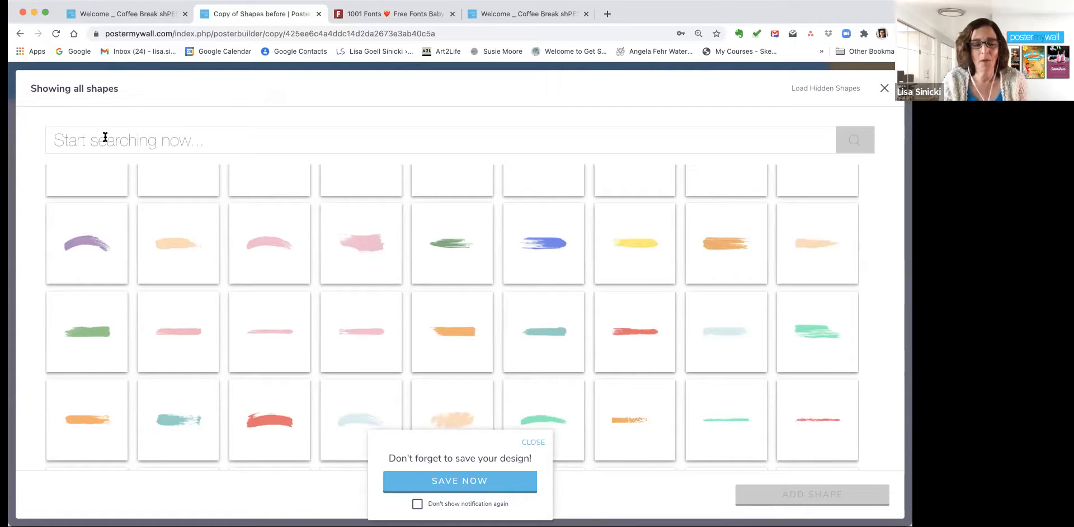
- Search the shape library for "octagon", correcting the spelling of the search term
type("occ")
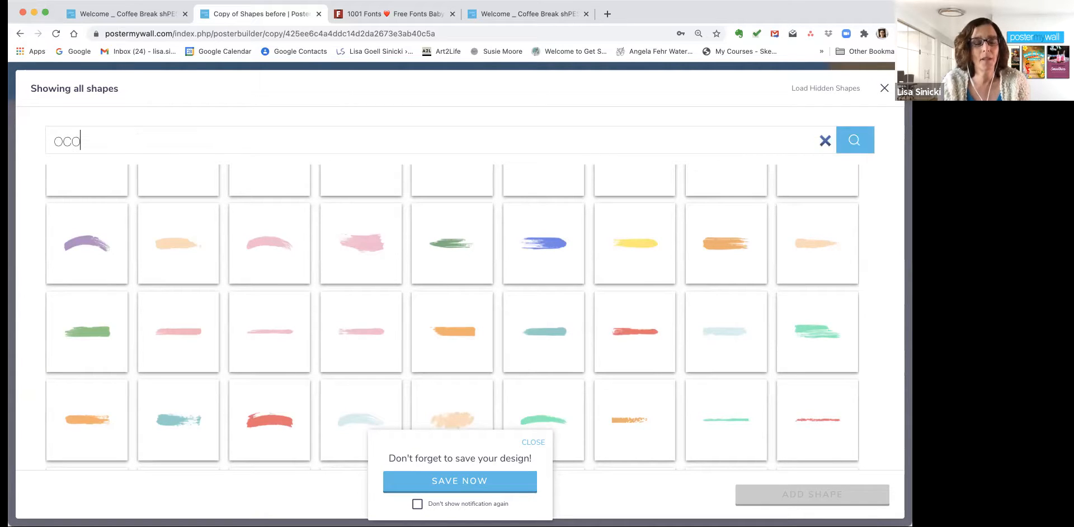
type("ogon")
key("Return")
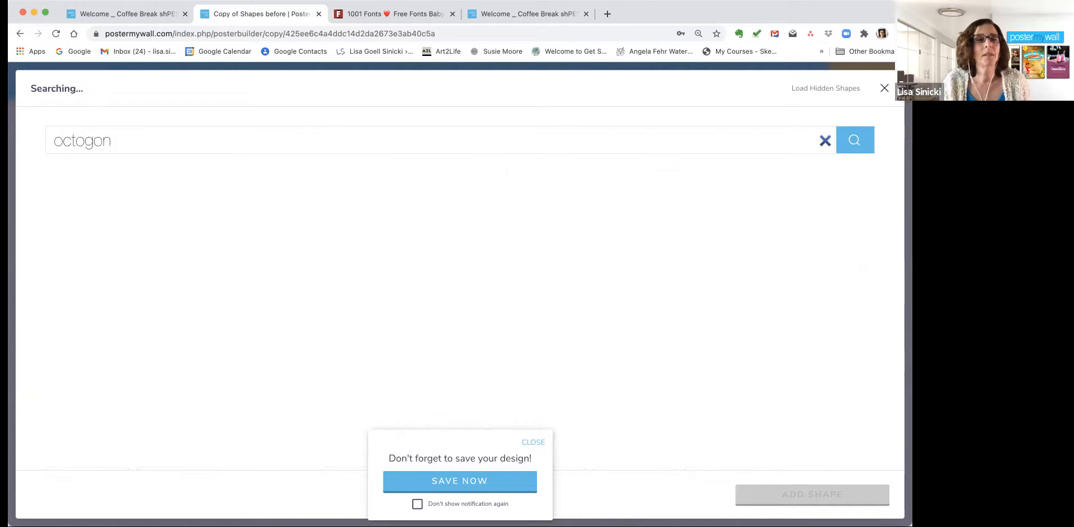
left_click(81, 139)
key("shift+Left")
type("a")
key("Return")
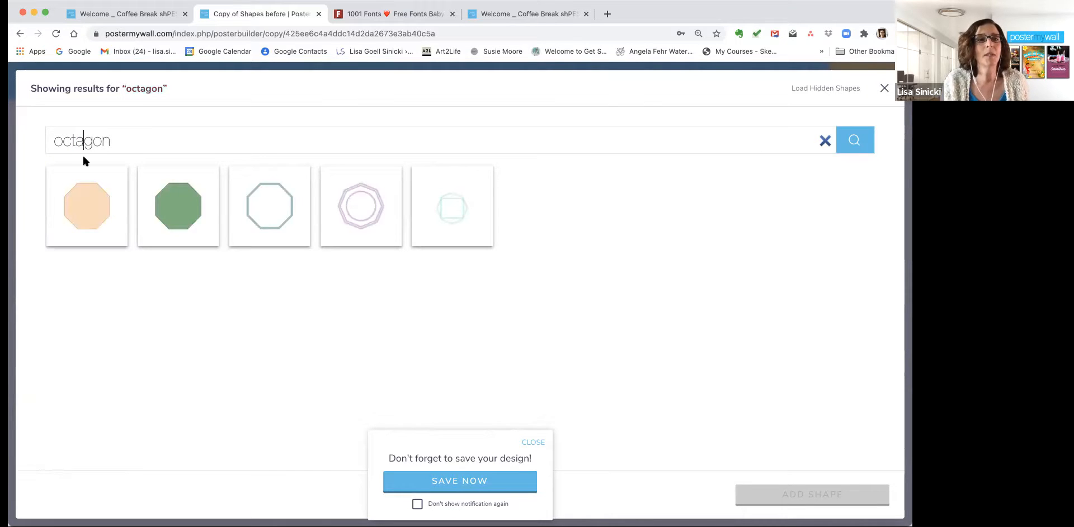
- Add the solid peach octagon from the search results to the design, dismissing the save reminder
left_click(89, 210)
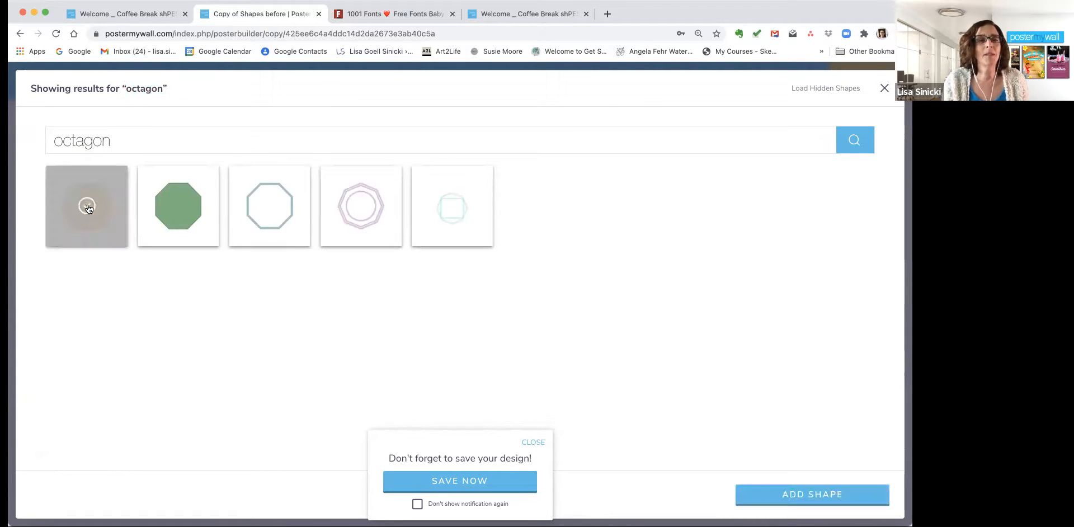
left_click(538, 442)
left_click(772, 494)
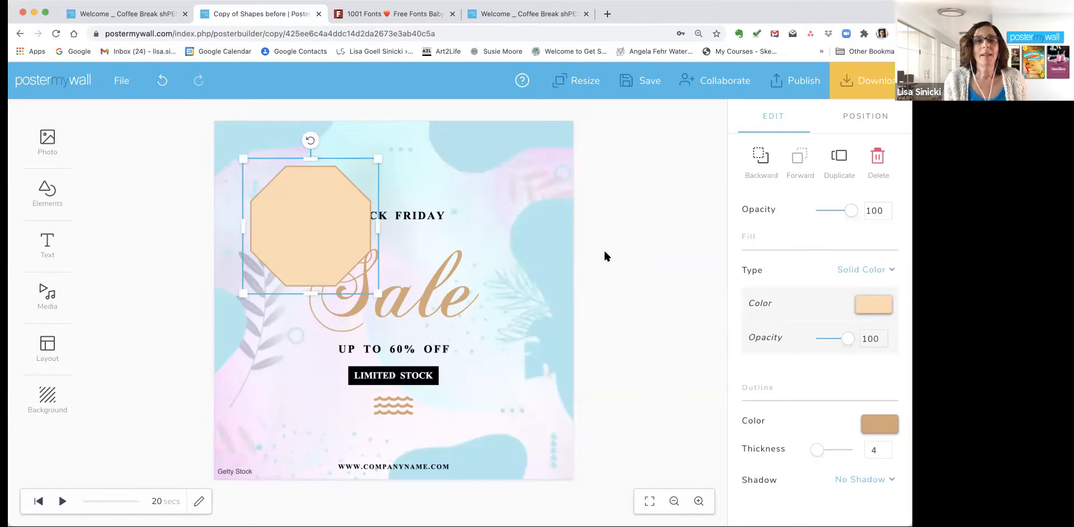
- Try stretching the octagon's width and height independently, and undo the resizing back to its original shape
left_click_drag(378, 226, 560, 227)
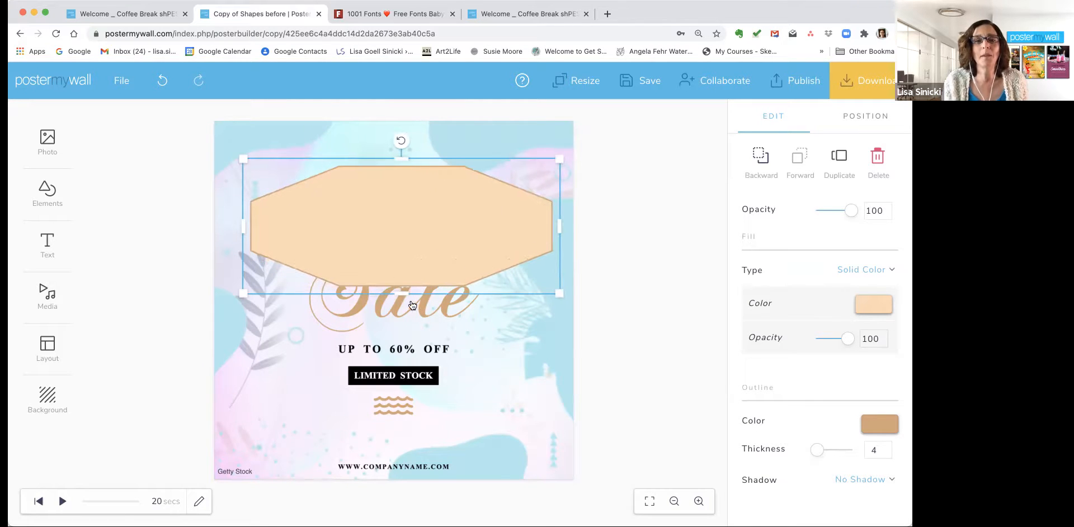
left_click_drag(401, 293, 409, 458)
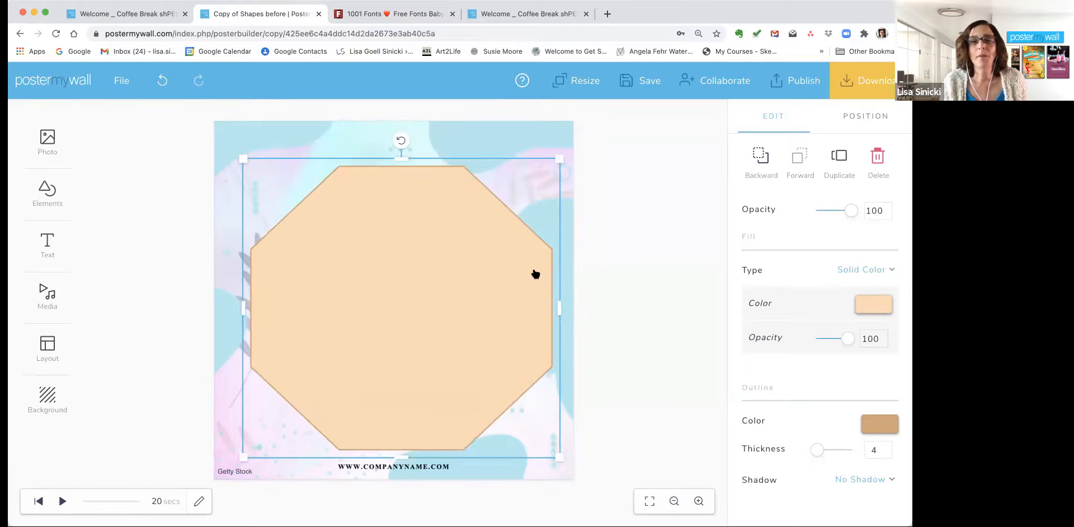
left_click_drag(550, 307, 370, 308)
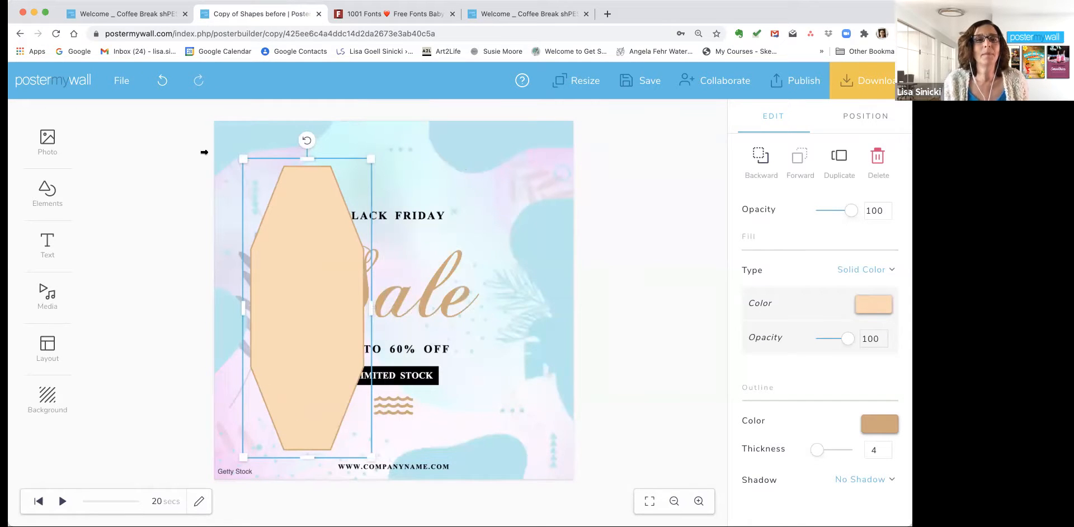
left_click(163, 82)
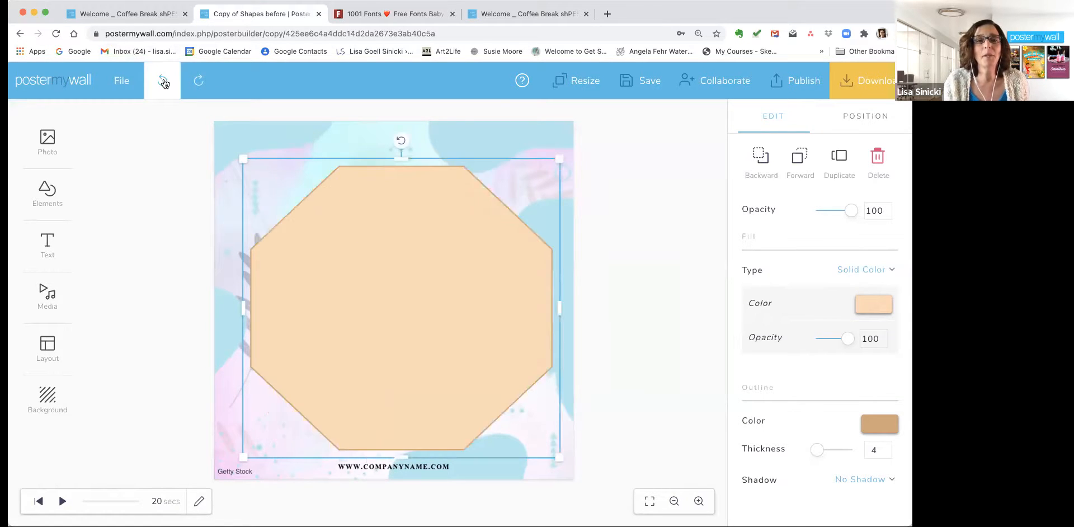
left_click(163, 82)
left_click(163, 81)
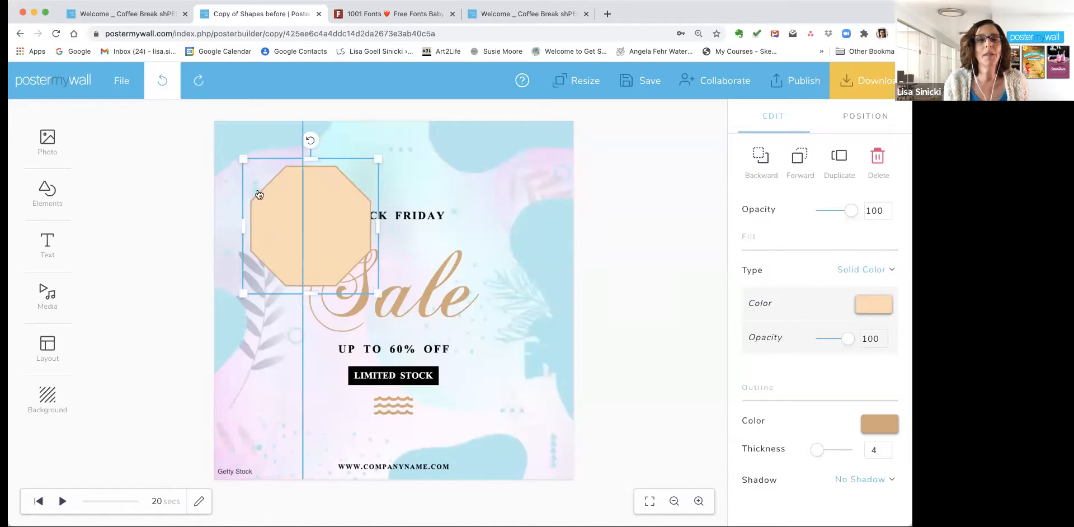
- Rotate the octagon until one corner points straight up, and enlarge it to cover the sale text in the middle of the design
left_click_drag(296, 139, 344, 139)
left_click_drag(347, 186, 440, 189)
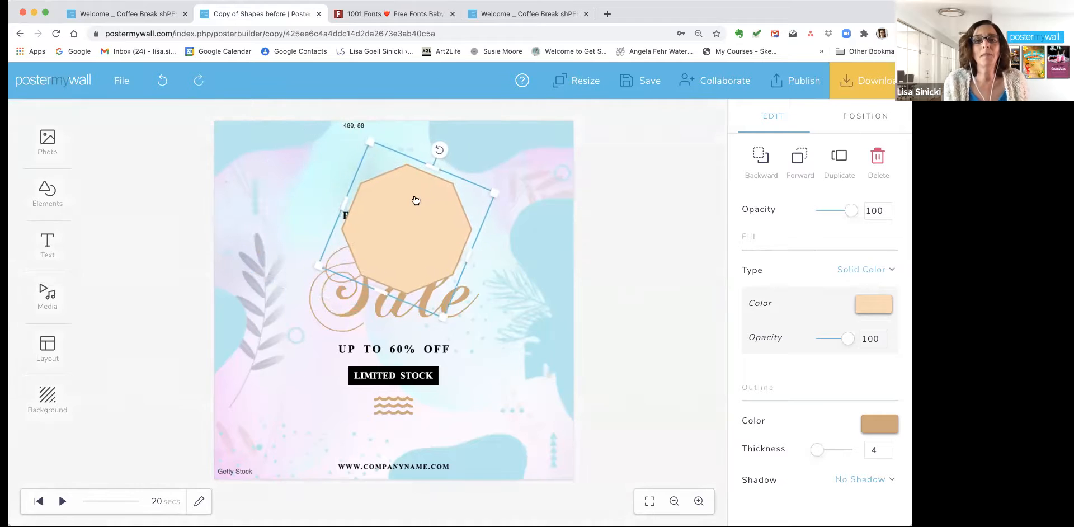
left_click_drag(443, 316, 506, 478)
left_click_drag(429, 288, 397, 277)
left_click_drag(467, 471, 471, 476)
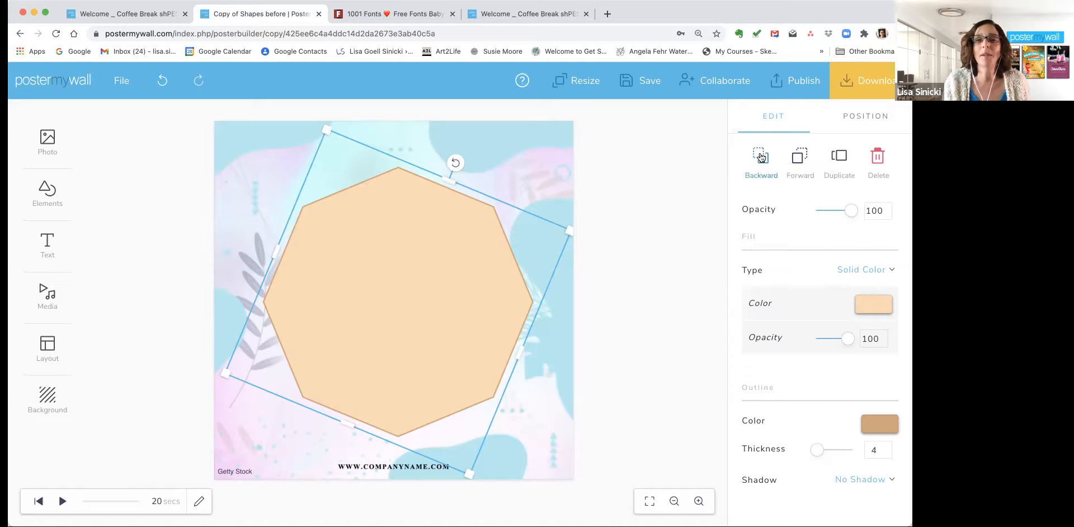
- Send the octagon backward behind the sale text and wave lines, keeping it in front of the background leaves
left_click(760, 157)
left_click(760, 158)
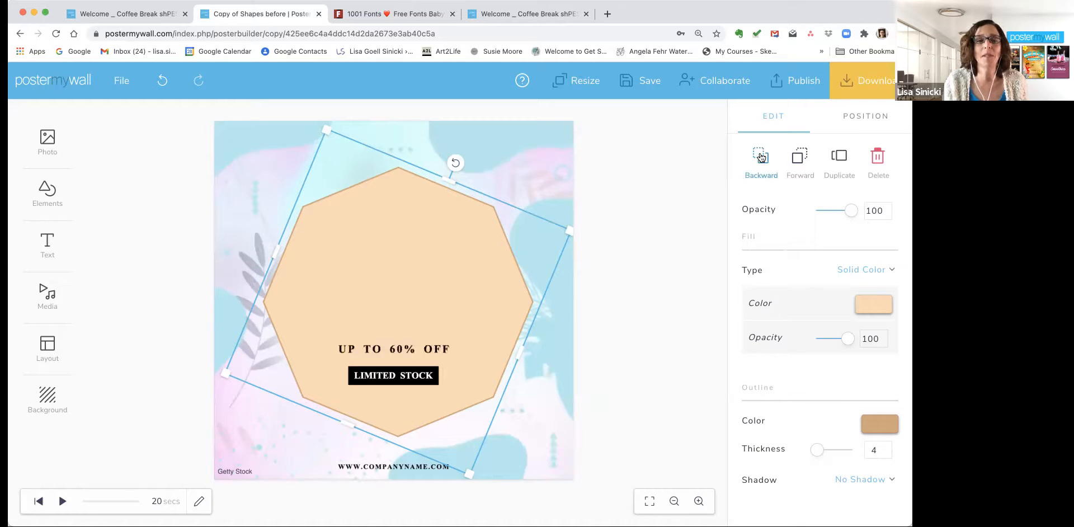
left_click(761, 157)
left_click(760, 157)
left_click(761, 157)
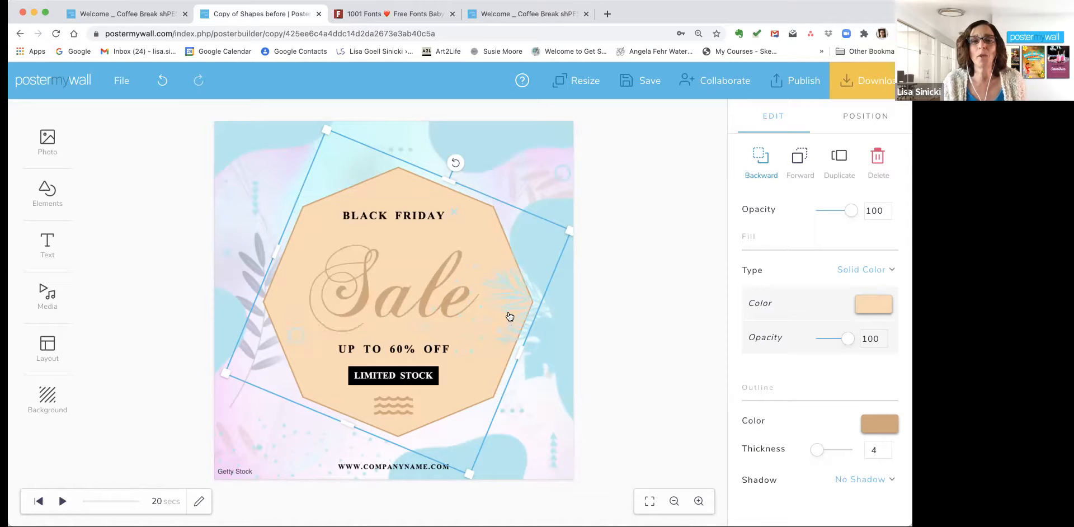
left_click(800, 157)
left_click(656, 286)
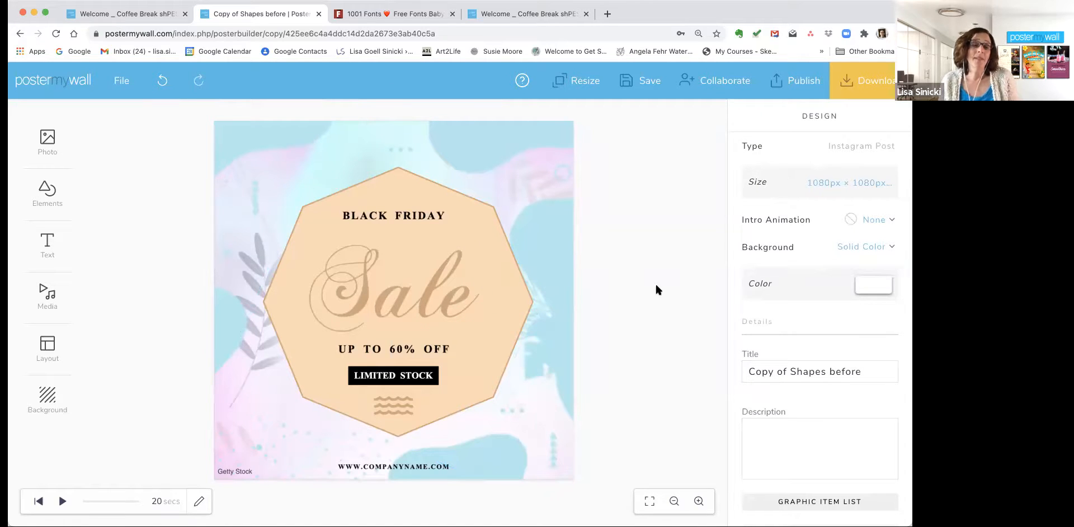
- Set the octagon's outline thickness to 6, trying it without an outline first
left_click(511, 240)
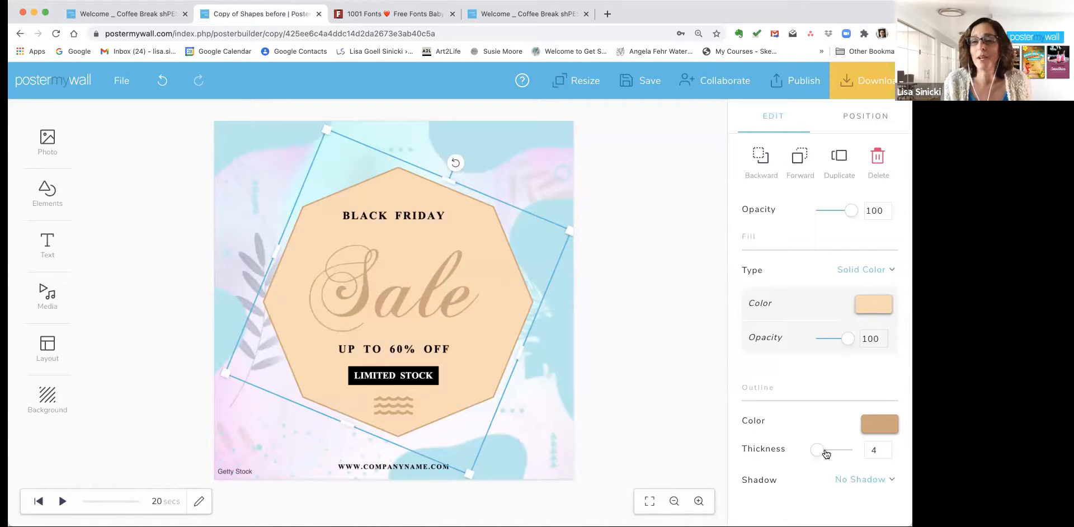
mouse_move(817, 450)
left_mouse_down()
mouse_move(835, 451)
mouse_move(798, 452)
left_mouse_up()
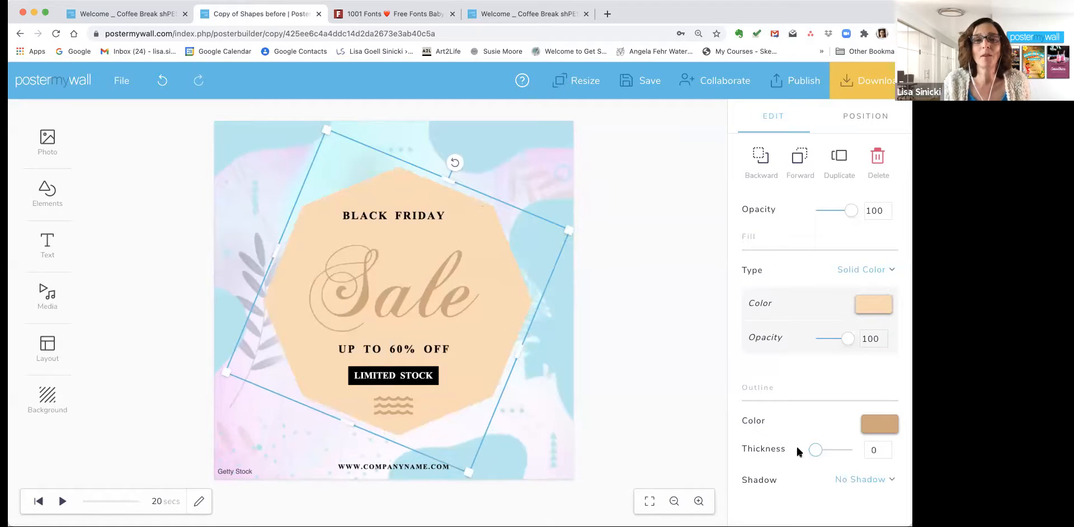
left_click(886, 447)
type("4")
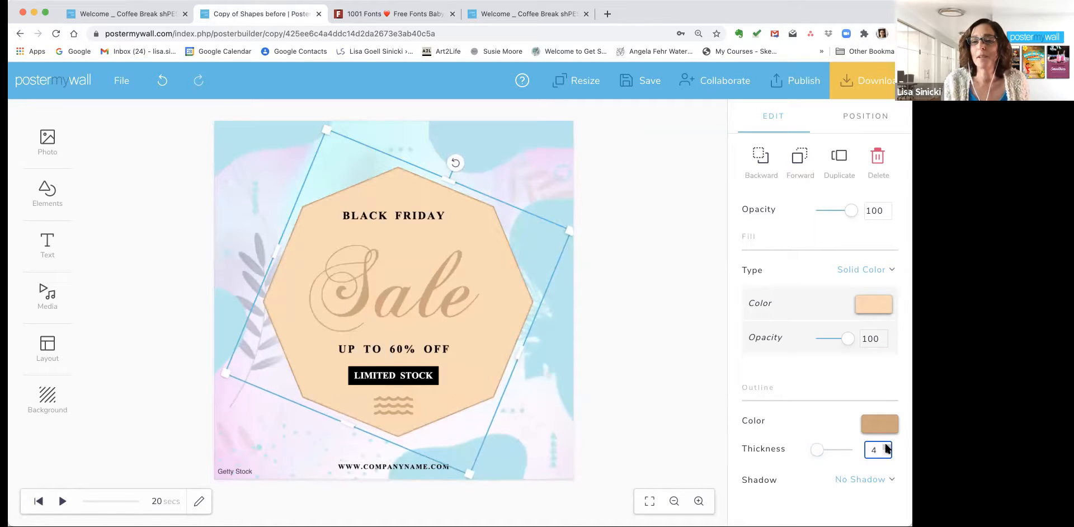
left_click(886, 447)
left_click(887, 446)
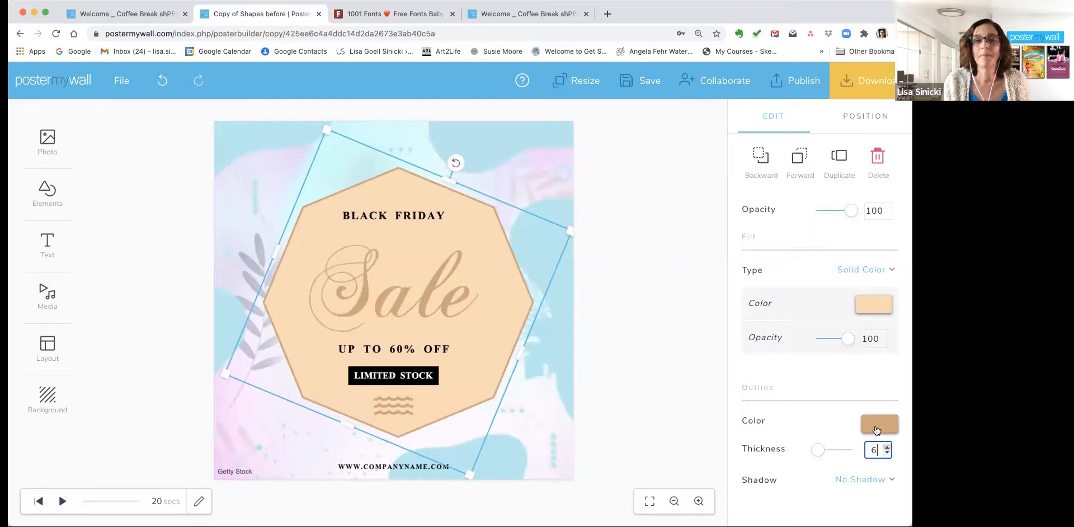
- Change the octagon's outline color to a light purple
left_click(876, 427)
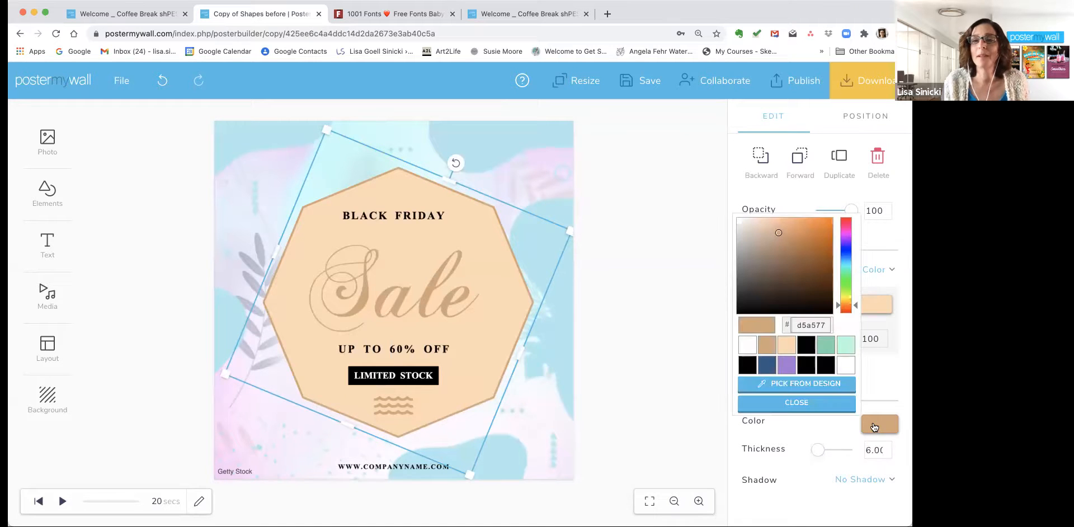
left_click(846, 240)
left_click(792, 225)
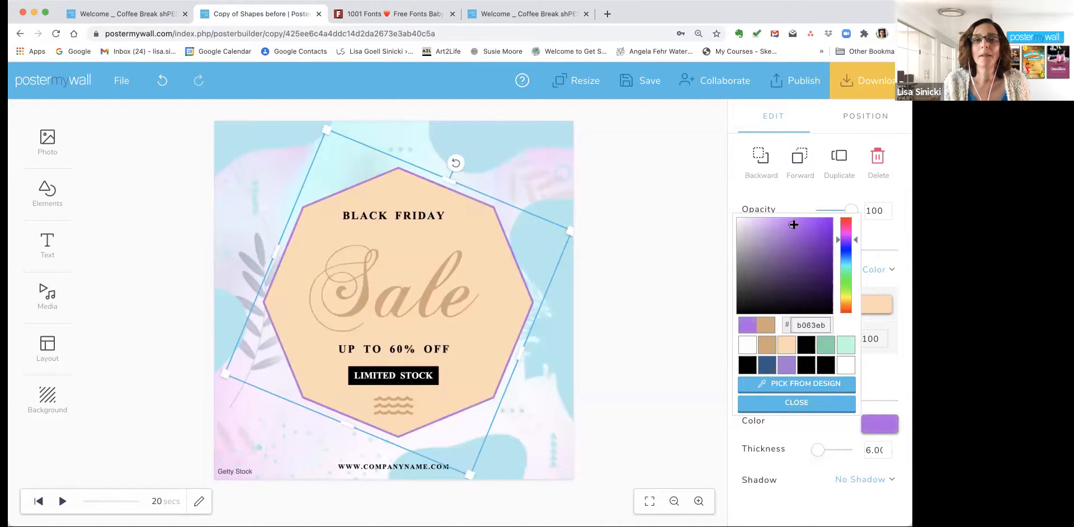
left_click(845, 236)
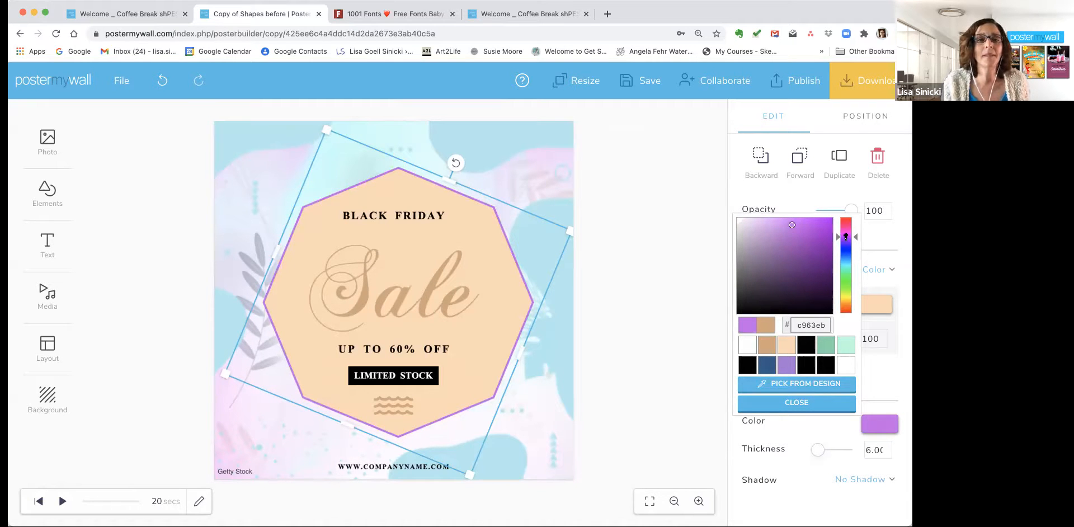
left_click(781, 222)
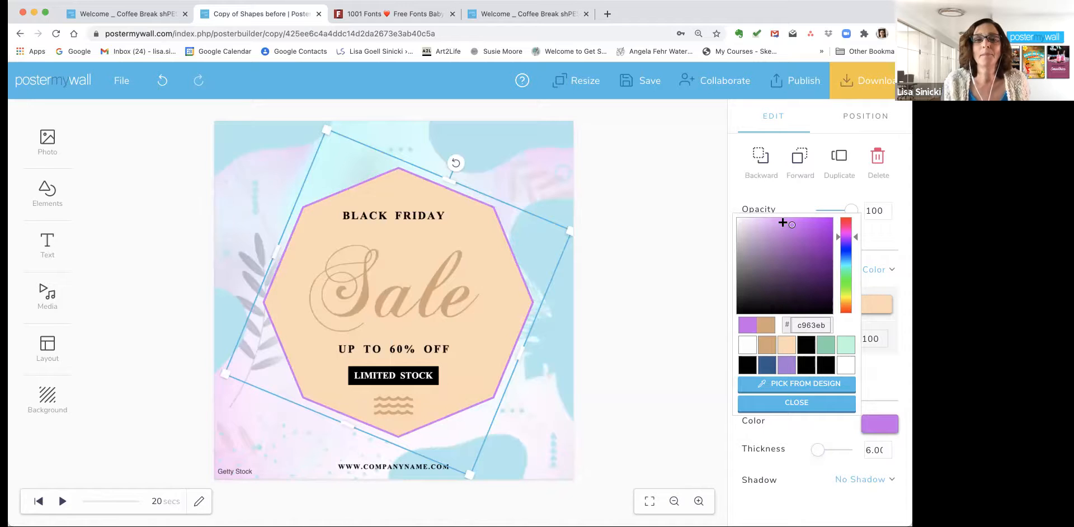
left_click(660, 286)
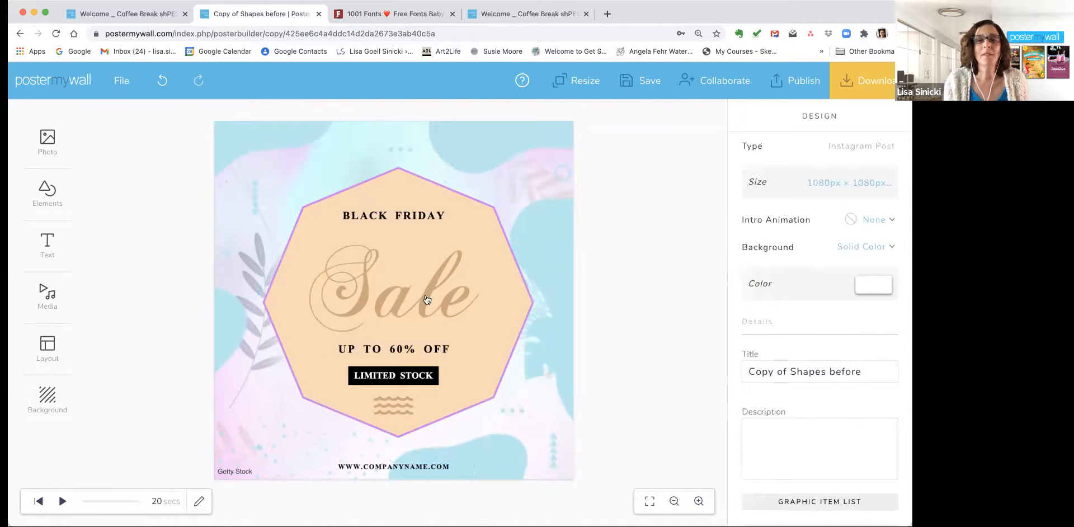
- Change the octagon's fill to the pale peach color fae6d2, trying a near-black shade first
left_click(491, 335)
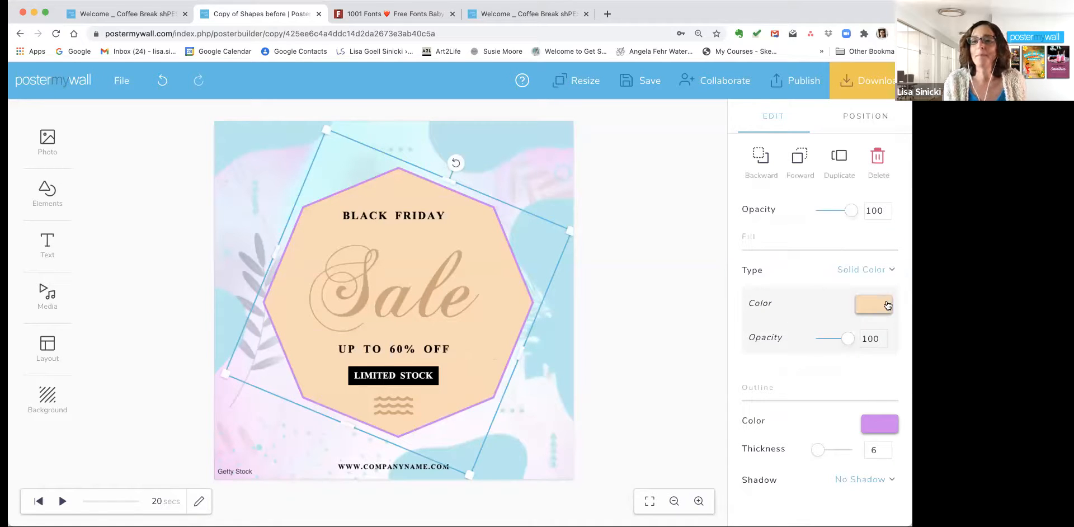
left_click(883, 306)
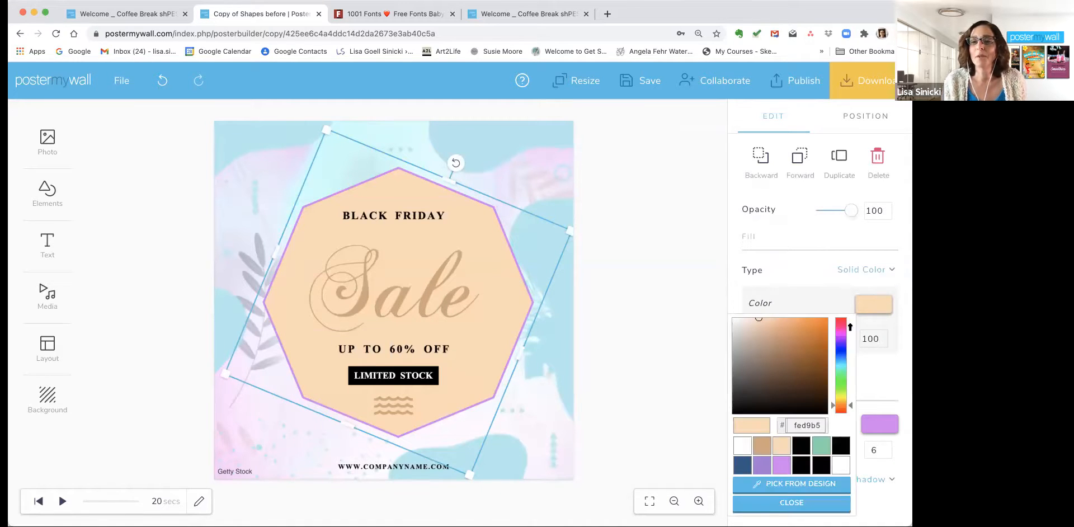
left_click(779, 401)
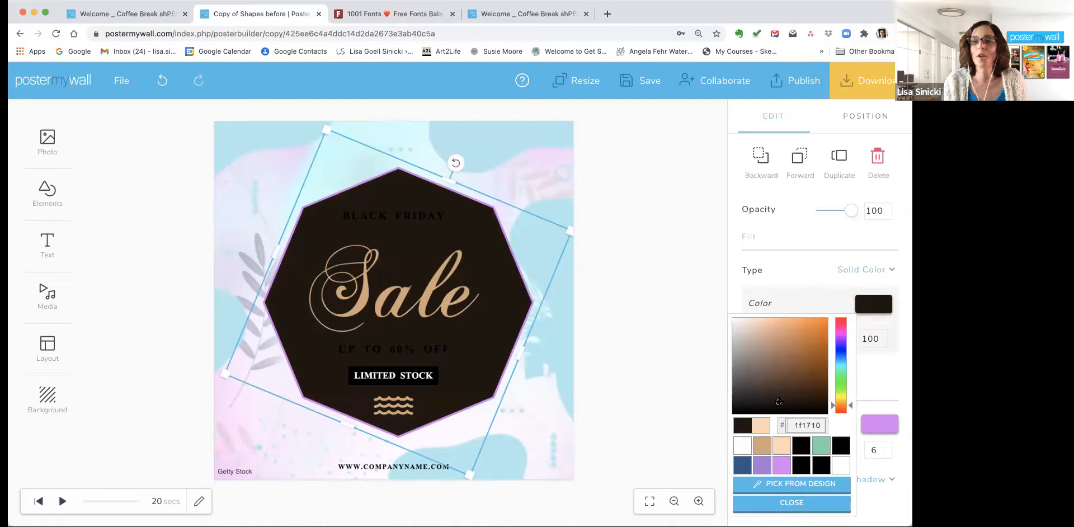
left_click(746, 319)
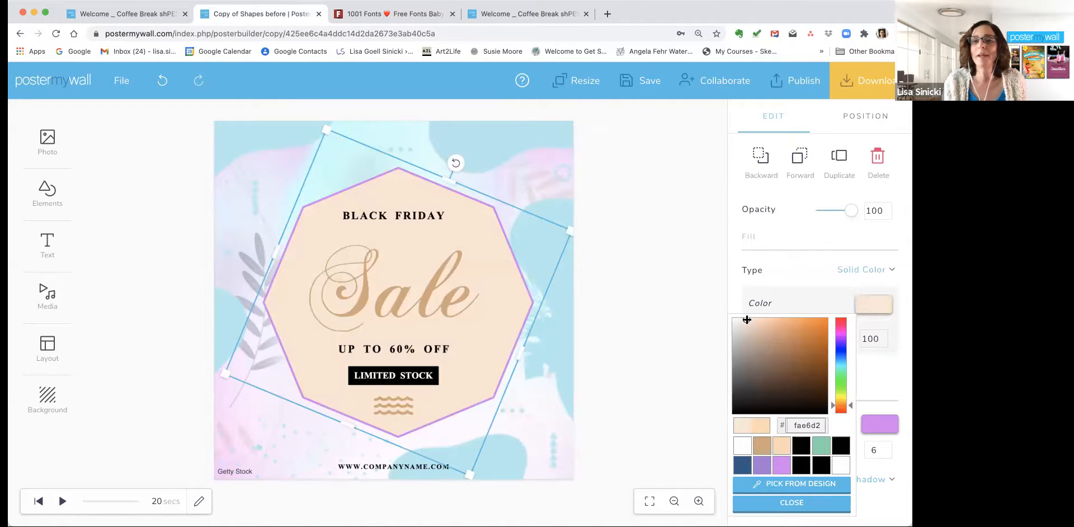
left_click(812, 291)
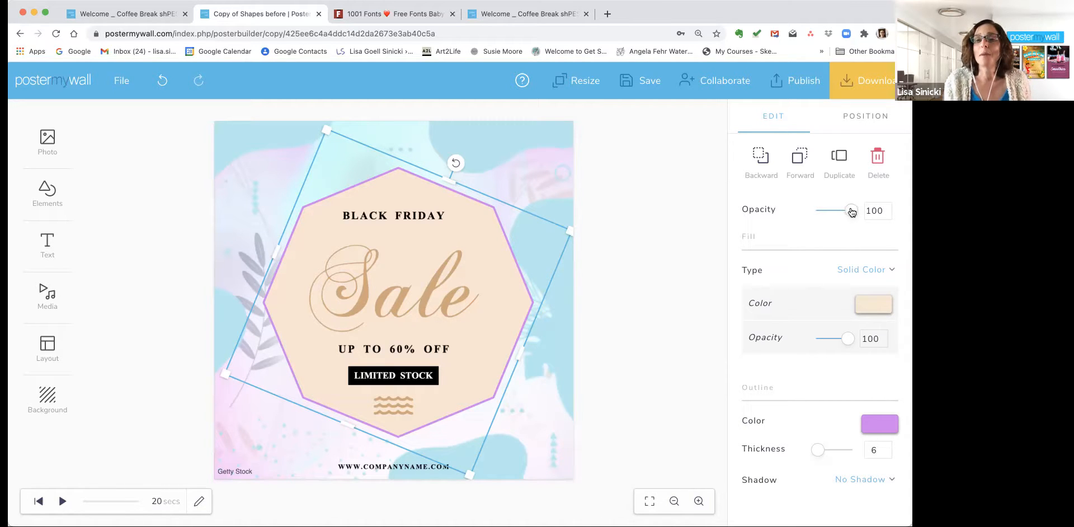
- Lower the octagon's fill opacity to 41, keeping the overall shape opacity at 100
mouse_move(850, 212)
left_mouse_down()
mouse_move(797, 211)
mouse_move(851, 212)
left_mouse_up()
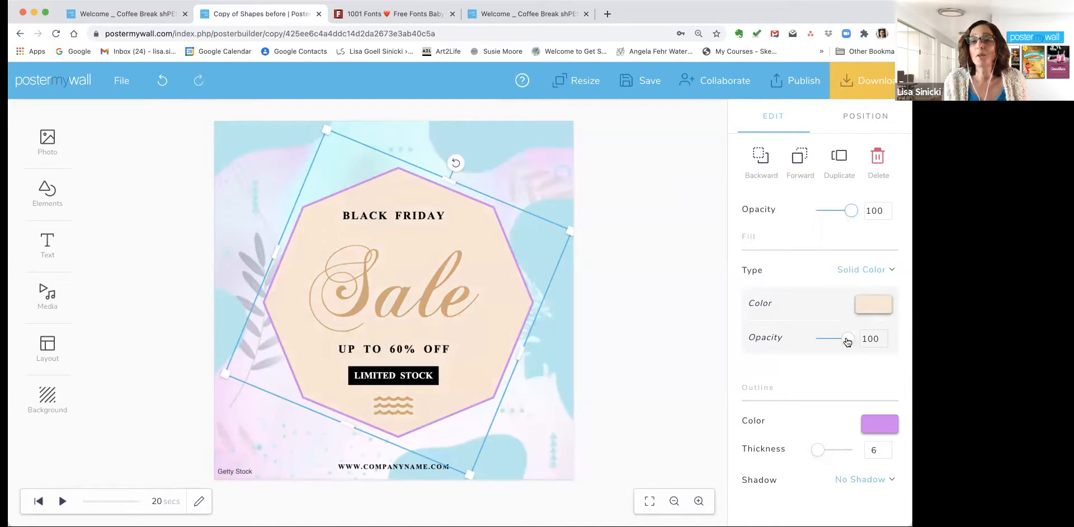
left_click_drag(848, 341, 827, 346)
left_click(816, 345)
left_click_drag(817, 345, 830, 347)
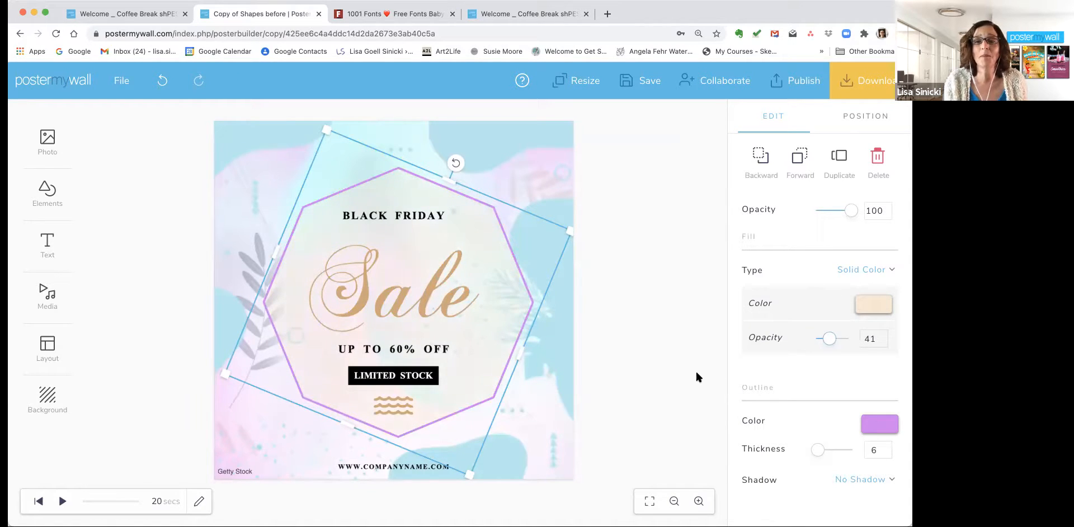
left_click(683, 382)
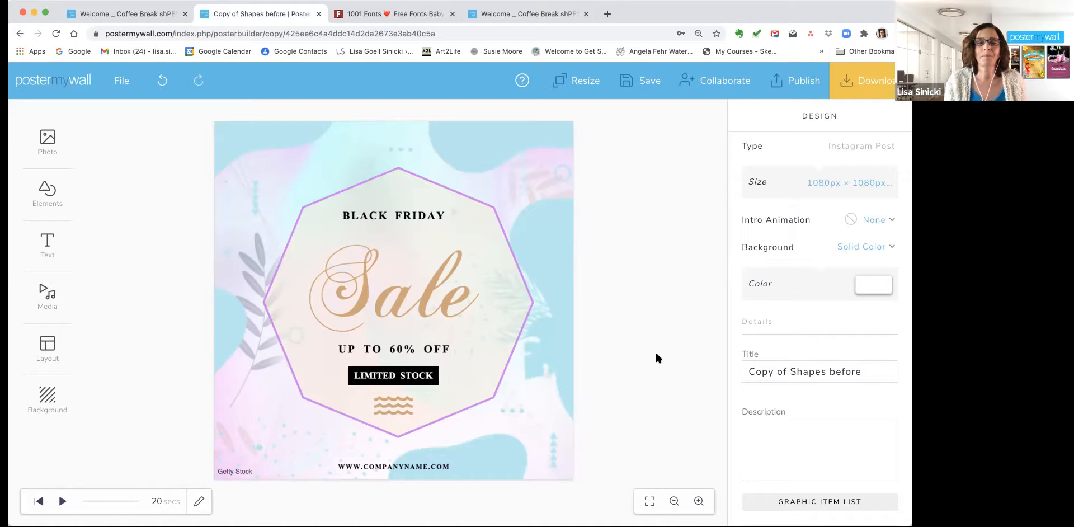
- Select the "Sale" text and look through its font list, including the recently used and uploaded fonts
left_click(403, 302)
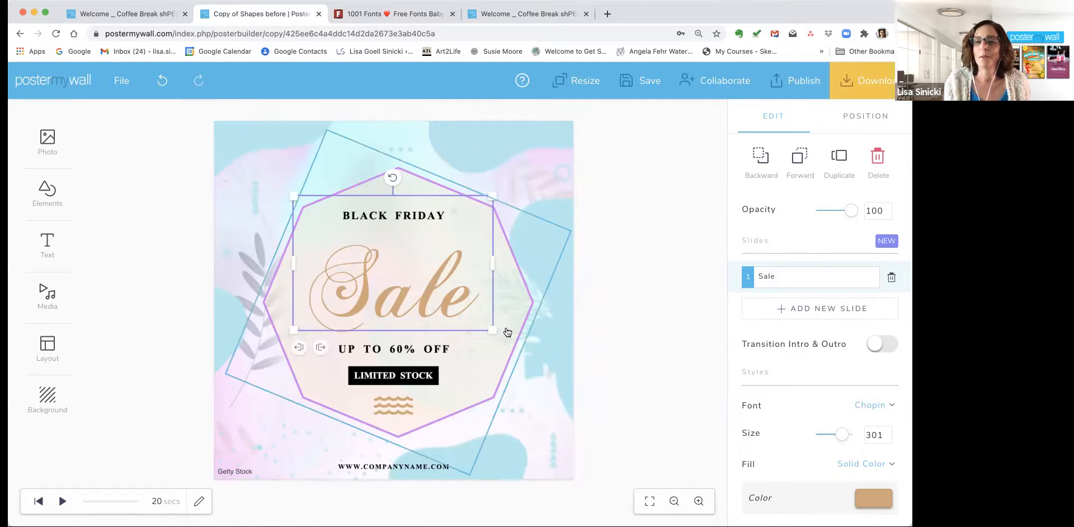
scroll(852, 412, "down", 2)
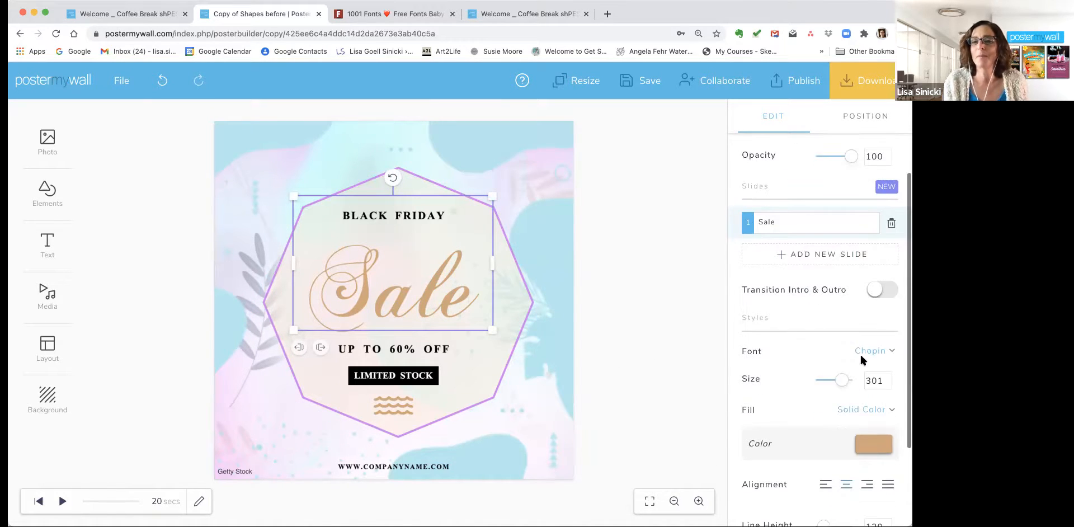
left_click(892, 353)
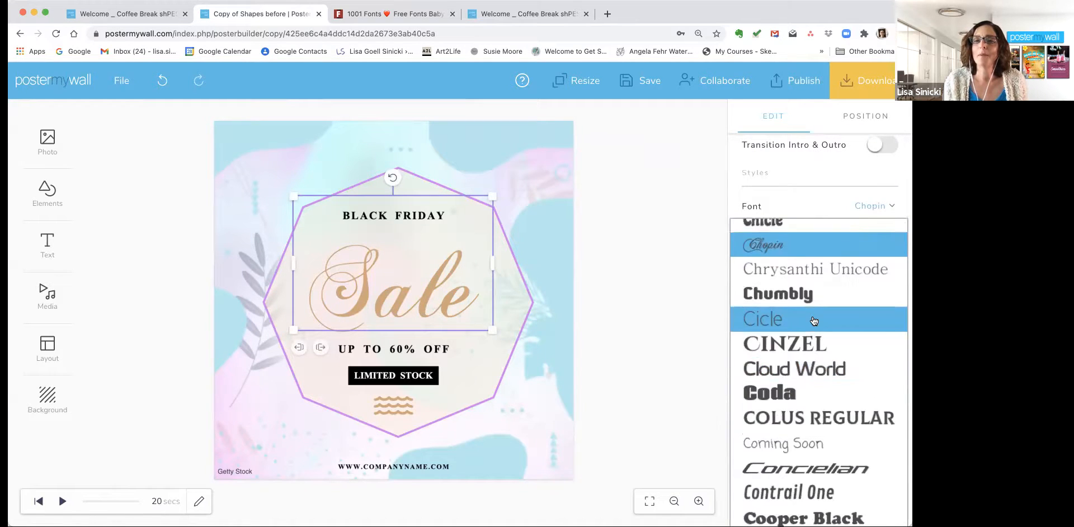
scroll(814, 321, "up", 15)
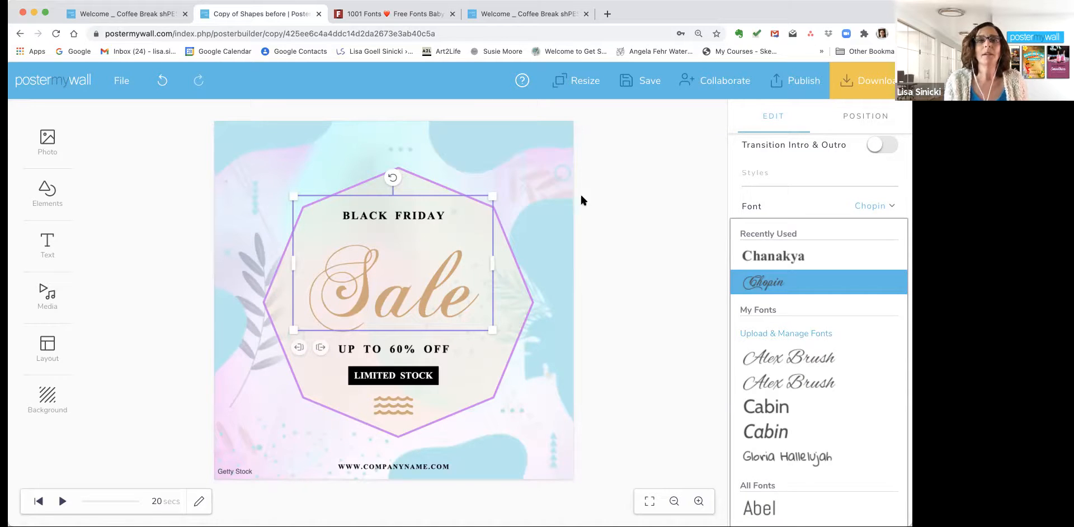
- Switch to the 1001 Fonts website and look through its new and fresh fonts
left_click(418, 14)
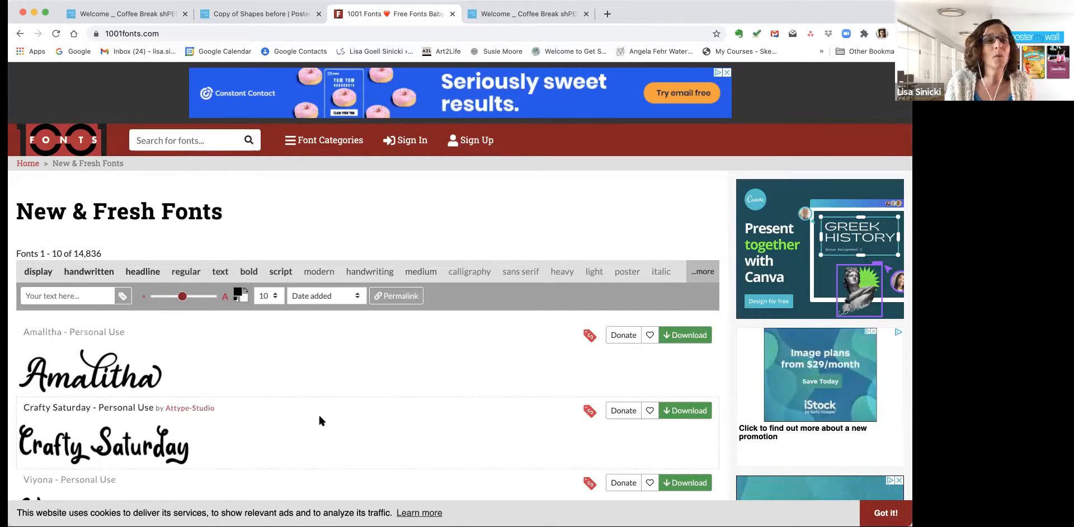
scroll(320, 419, "down", 3)
scroll(319, 419, "down", 7)
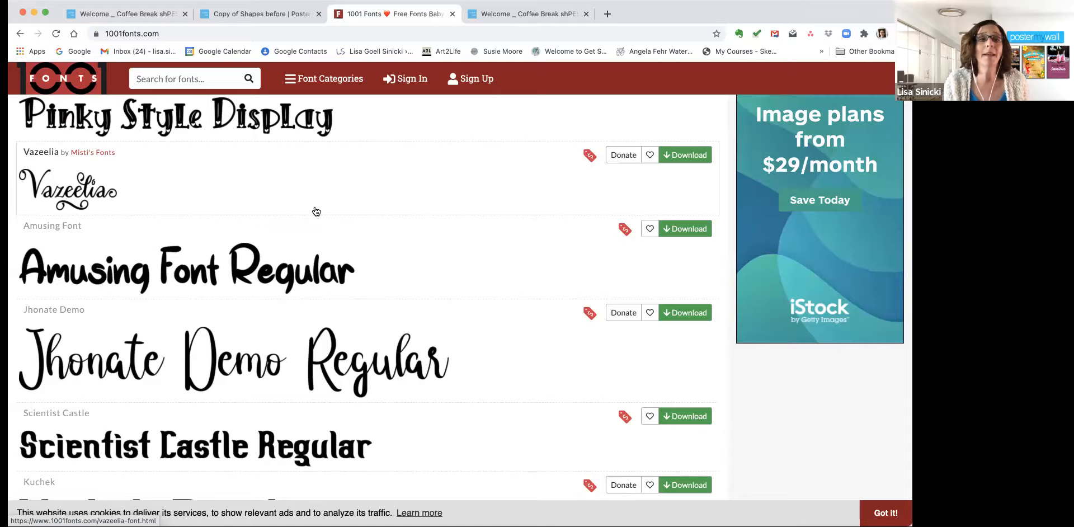
- Switch back to PosterMyWall and upload the "hello honey - Personal Use" font, confirming permission to use it
left_click(240, 15)
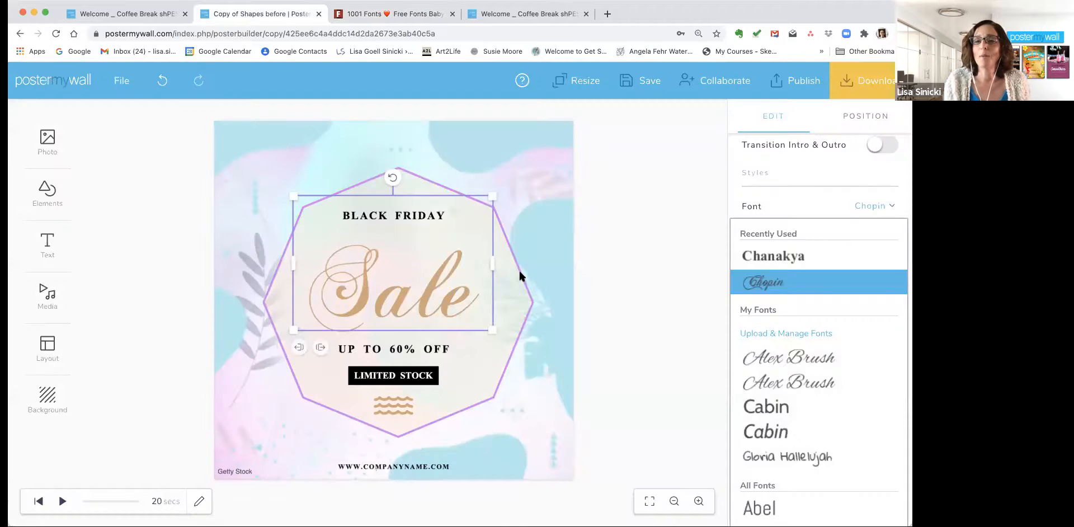
left_click(789, 333)
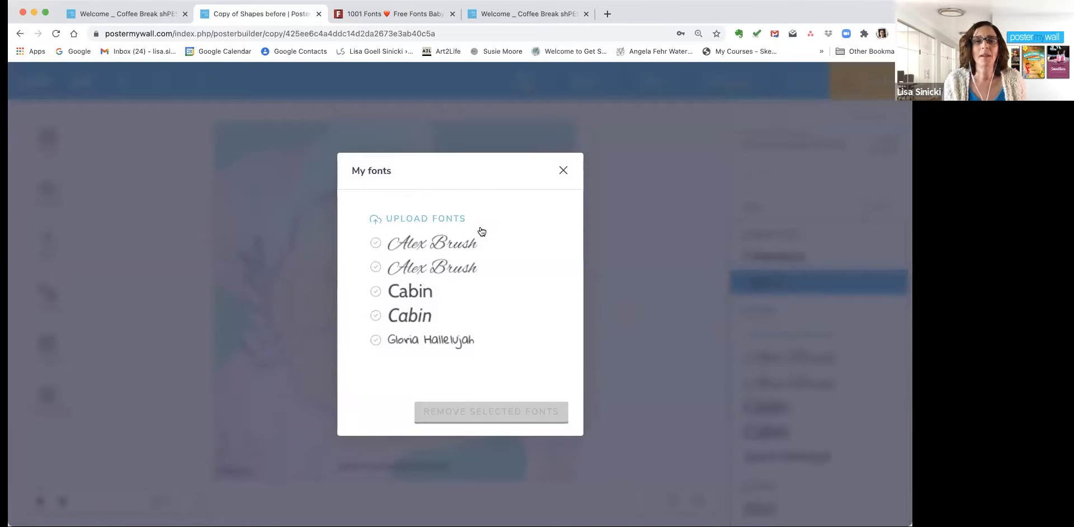
left_click(446, 220)
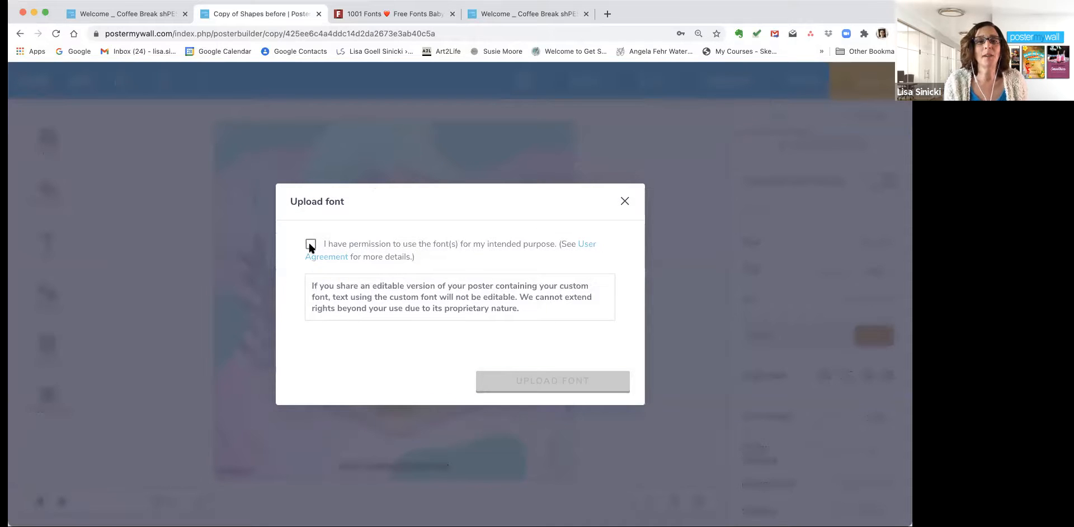
left_click(310, 246)
left_click(564, 381)
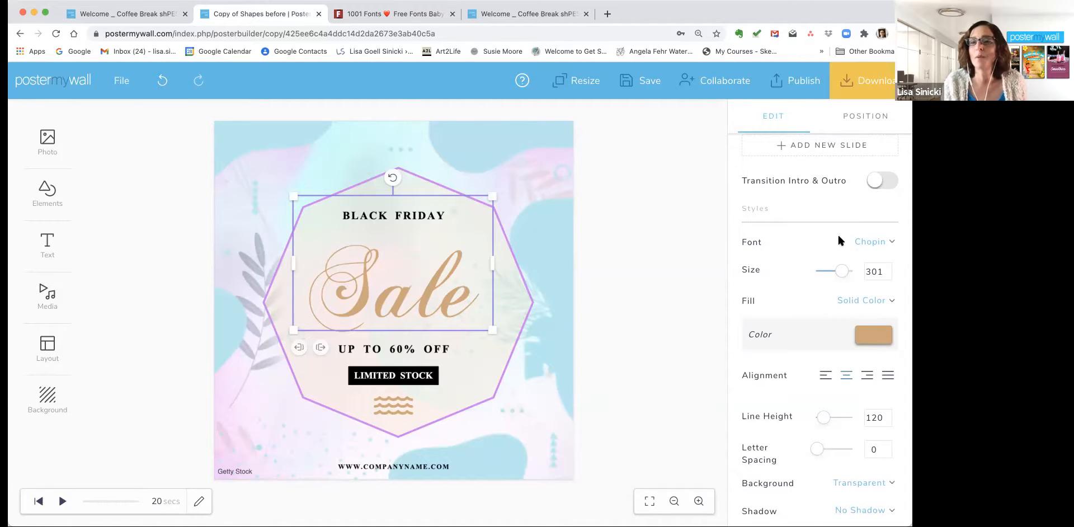
- Apply the uploaded "hello honey - Personal Use" font to the "Sale" text
left_click(867, 242)
scroll(822, 299, "up", 5)
scroll(822, 299, "up", 10)
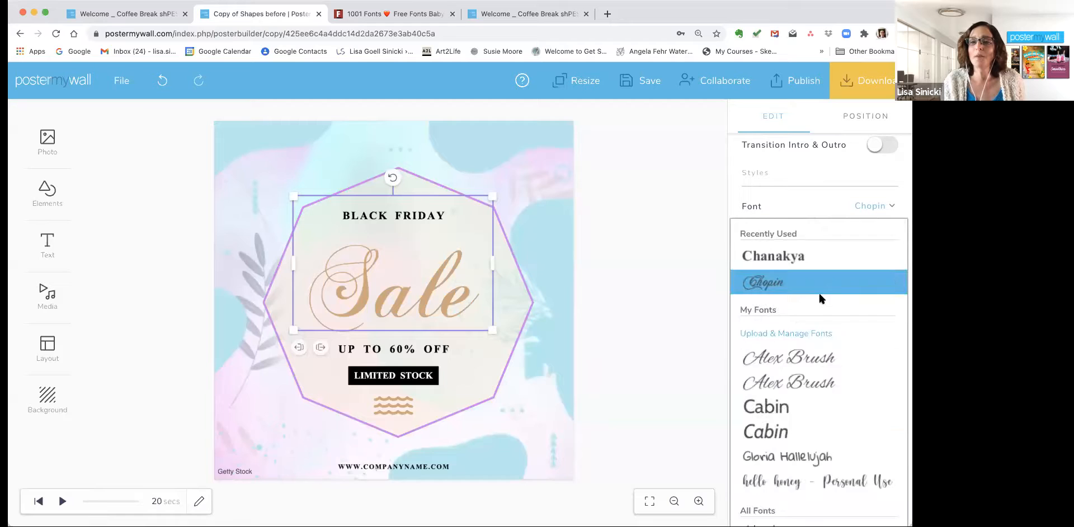
scroll(828, 412, "down", 3)
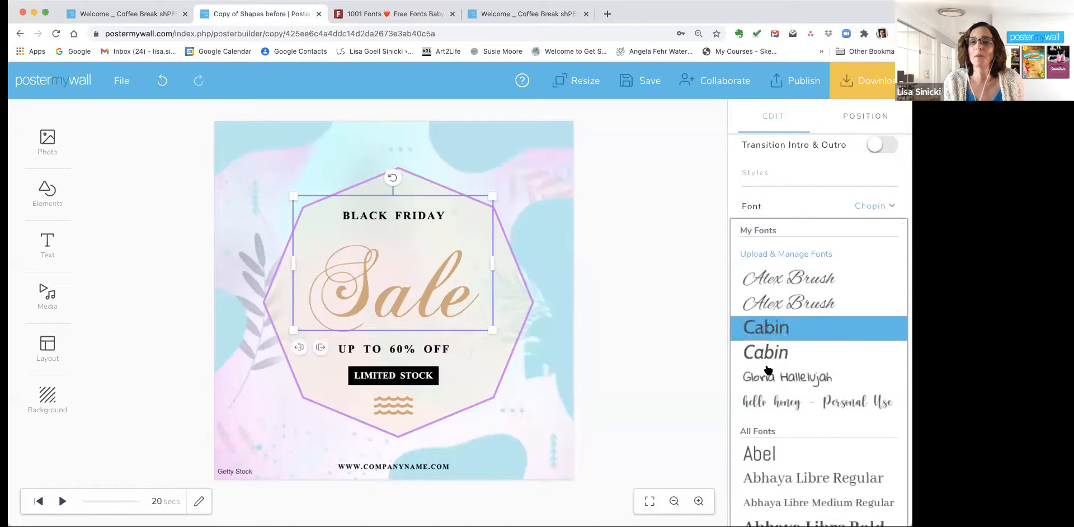
left_click(775, 404)
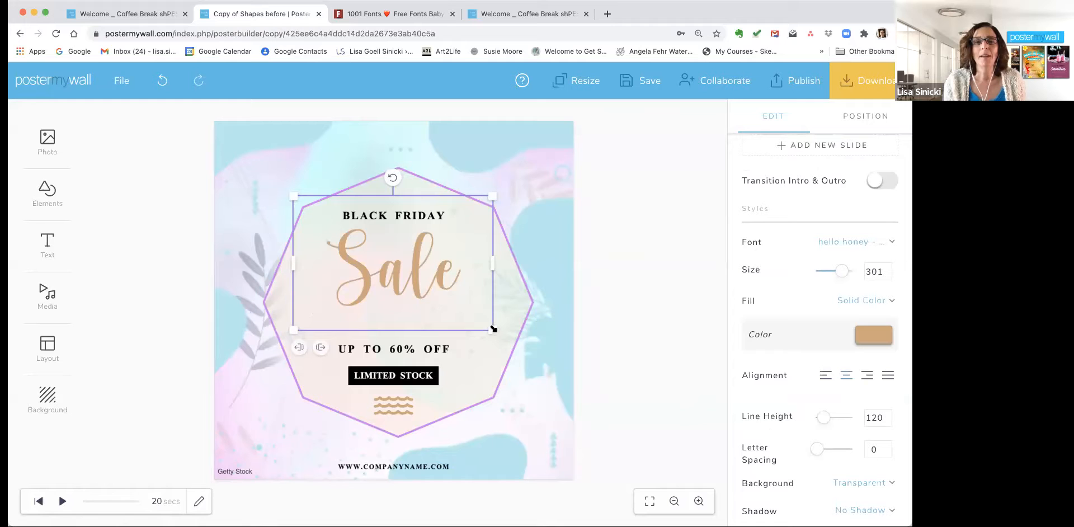
- Enlarge the "Sale" text to size 395 and center it between the lines above and below inside the octagon
left_click_drag(516, 372, 528, 397)
left_click_drag(428, 306, 400, 300)
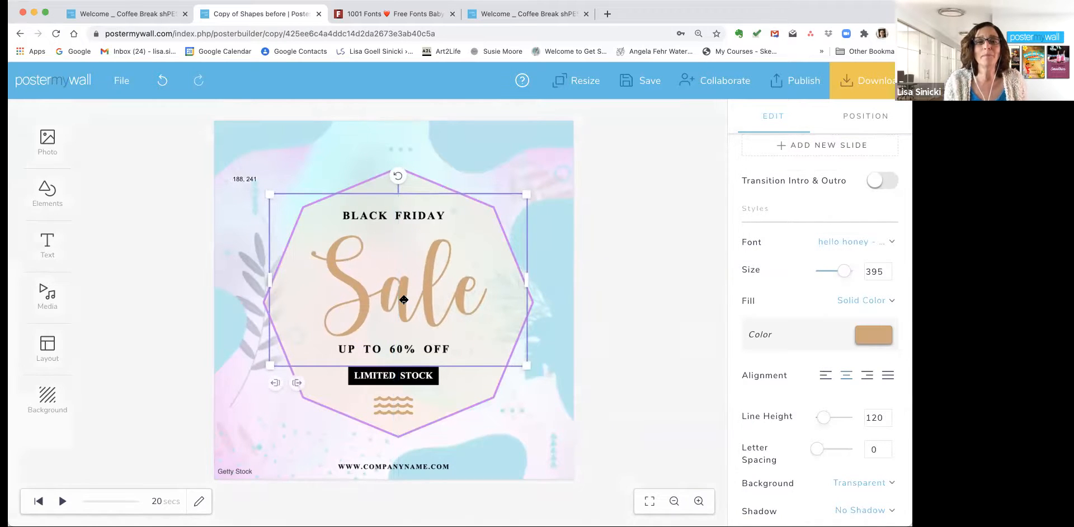
left_click(619, 291)
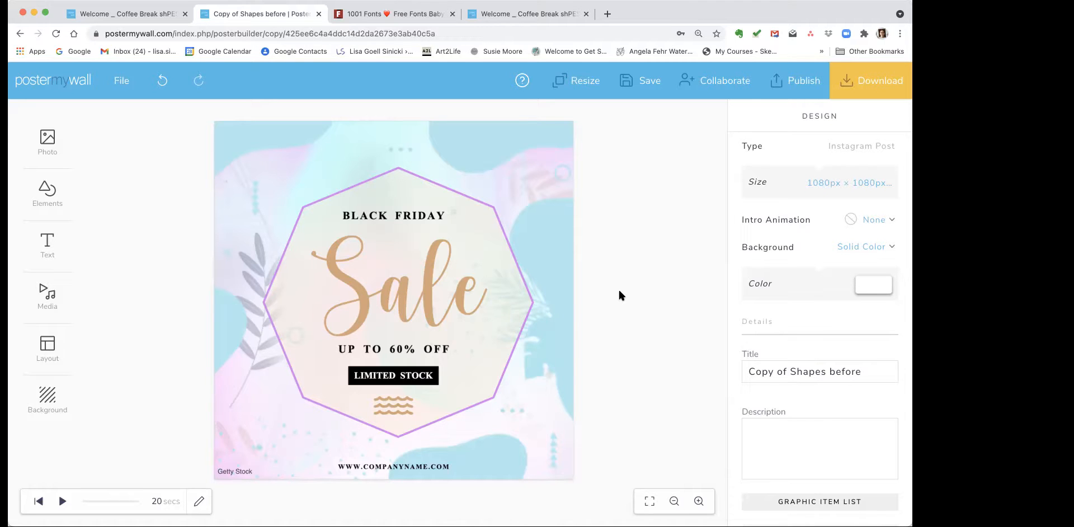
left_click(430, 289)
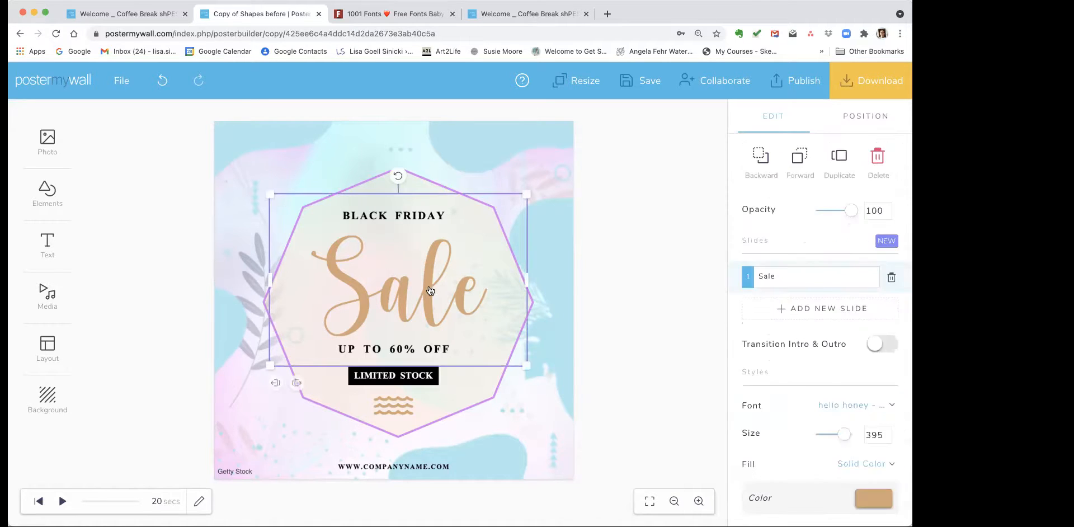
left_click(595, 353)
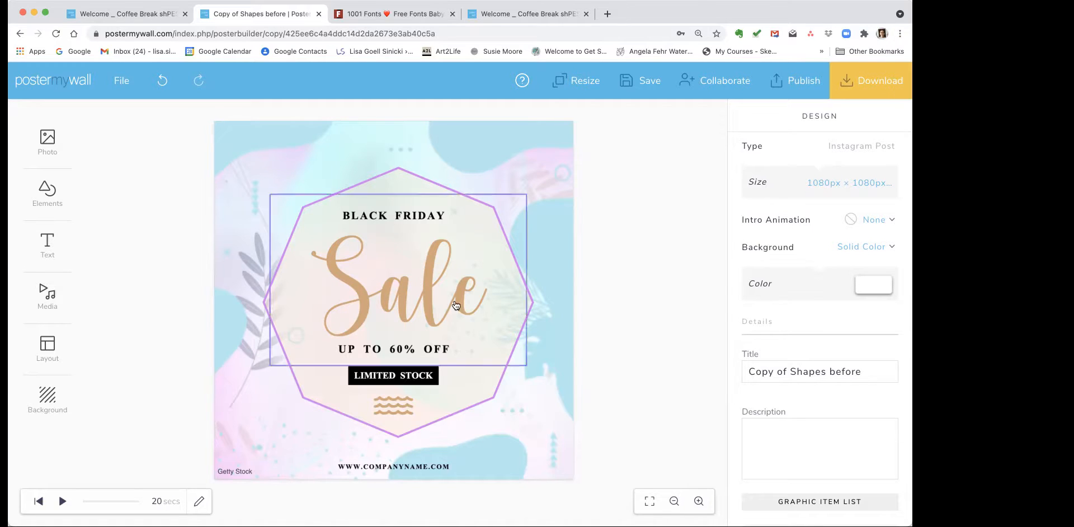
- Check the hex code of the octagon's outline color
left_click(438, 189)
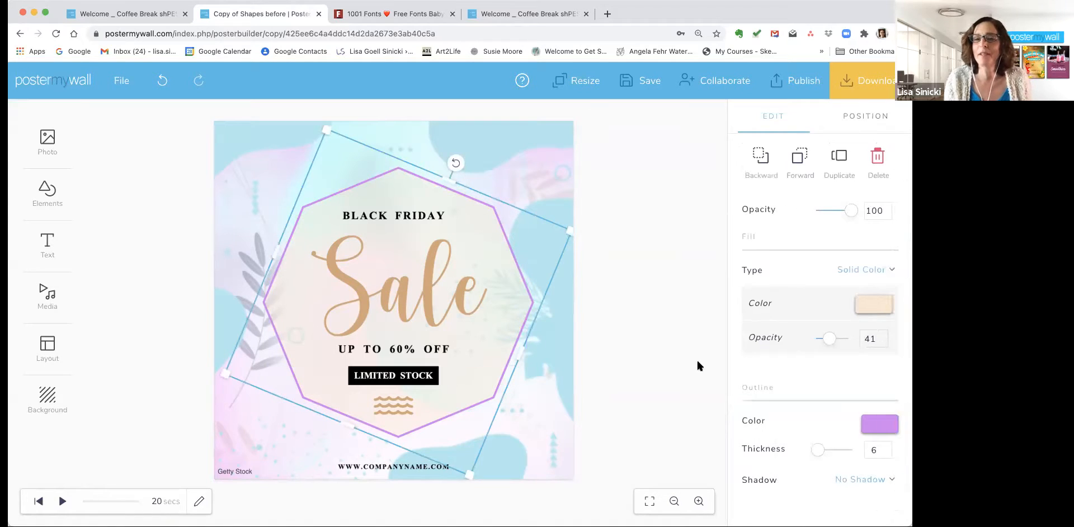
left_click(878, 425)
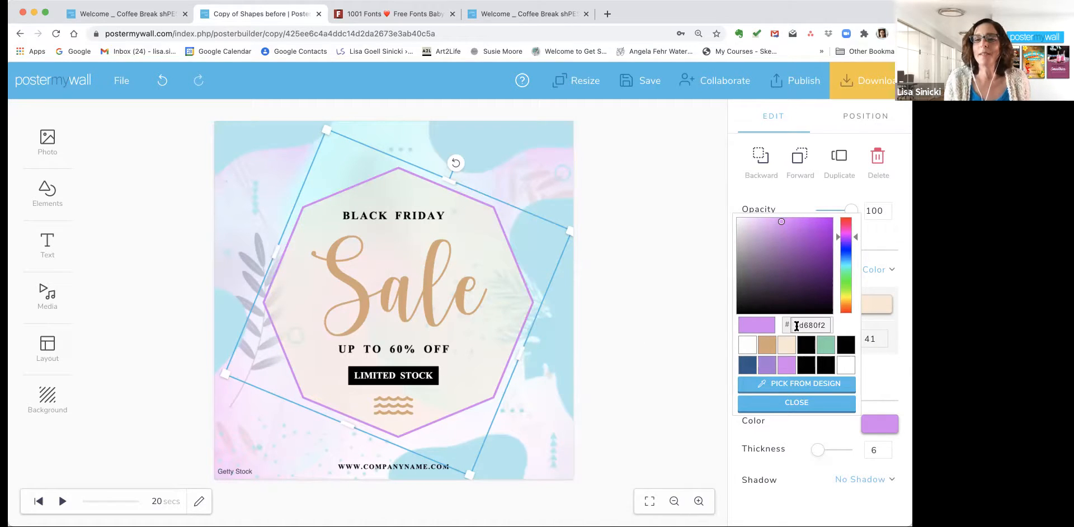
left_click(565, 302)
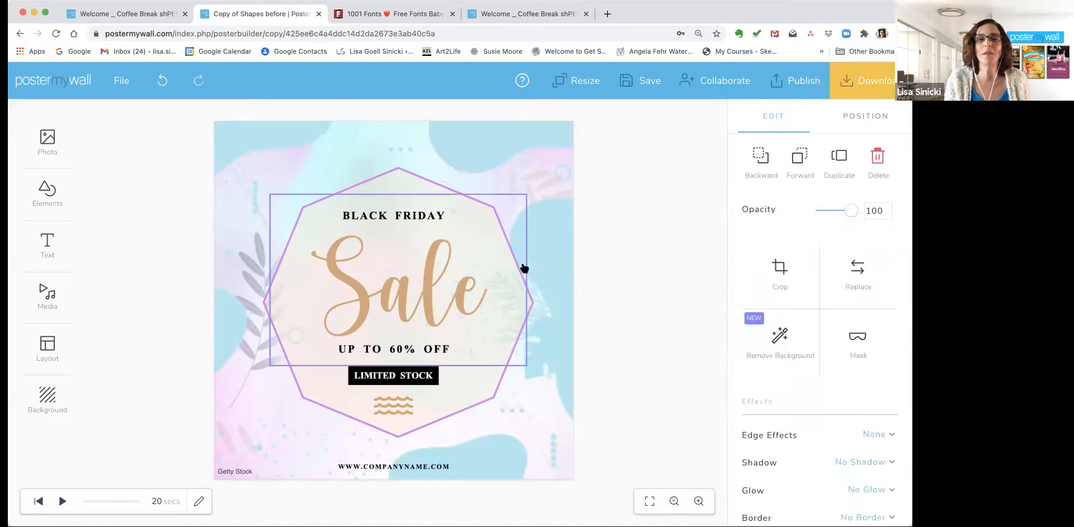
- Change the "Sale" text's fill to the orange color de822c and highlight its hex code
left_click(493, 268)
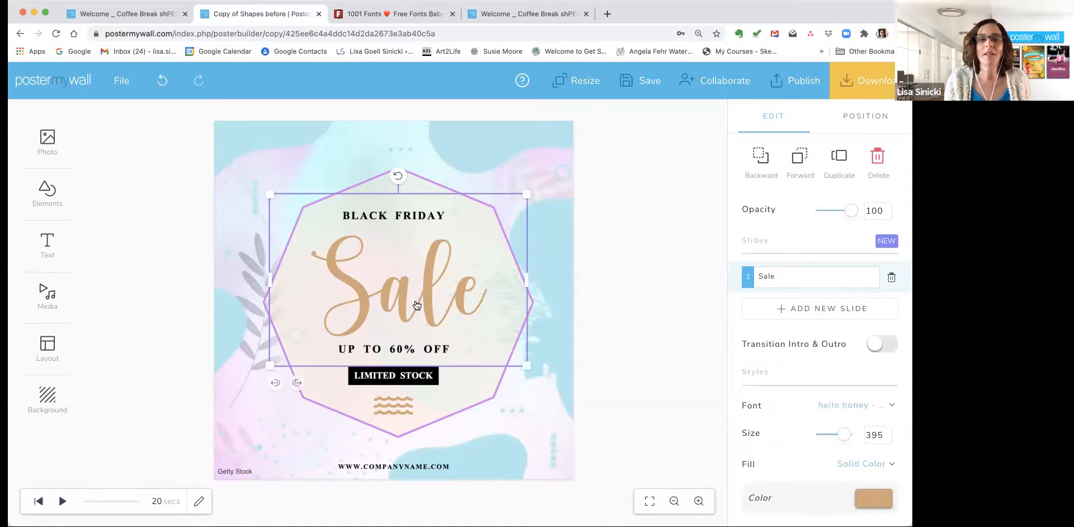
left_click(869, 507)
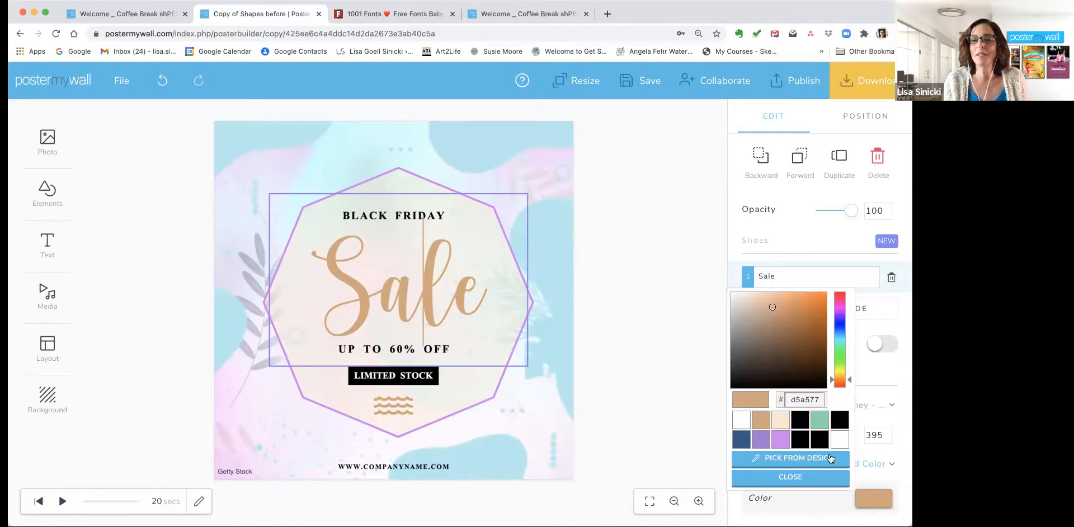
left_click(788, 351)
left_click(806, 304)
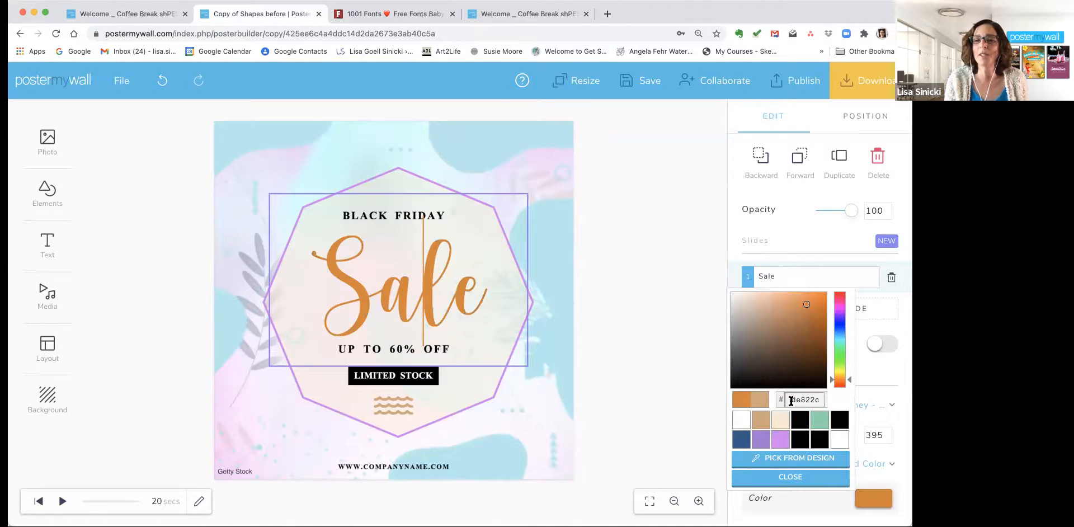
left_click_drag(820, 400, 785, 398)
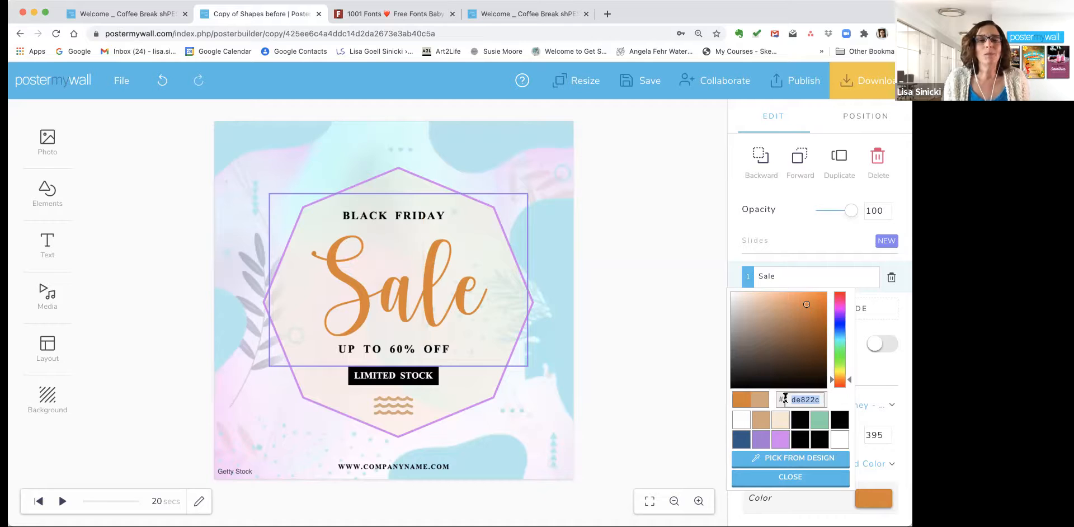
left_click(602, 271)
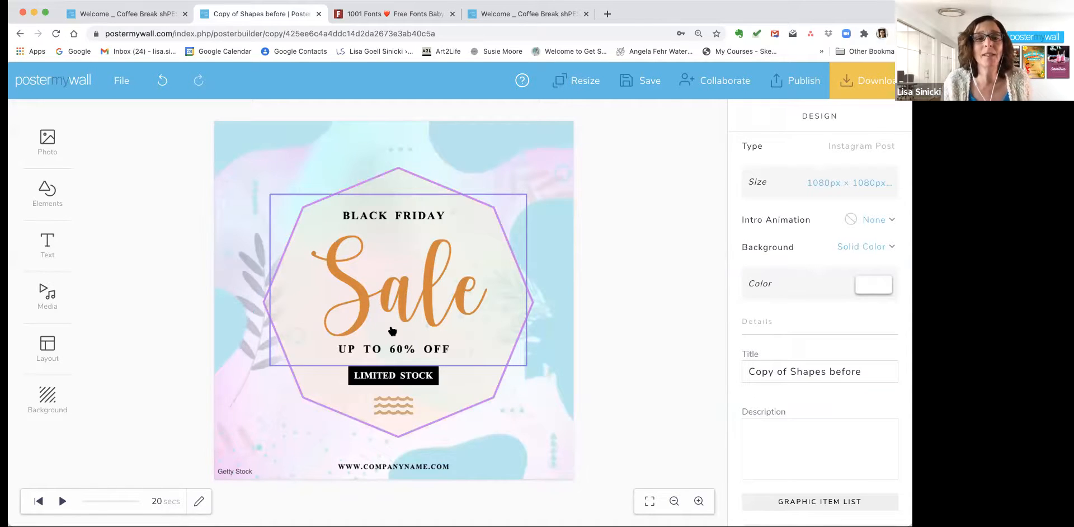
- Search the shapes for "banner" and add the pink wavy ribbon with folded ends to the design
left_click(59, 194)
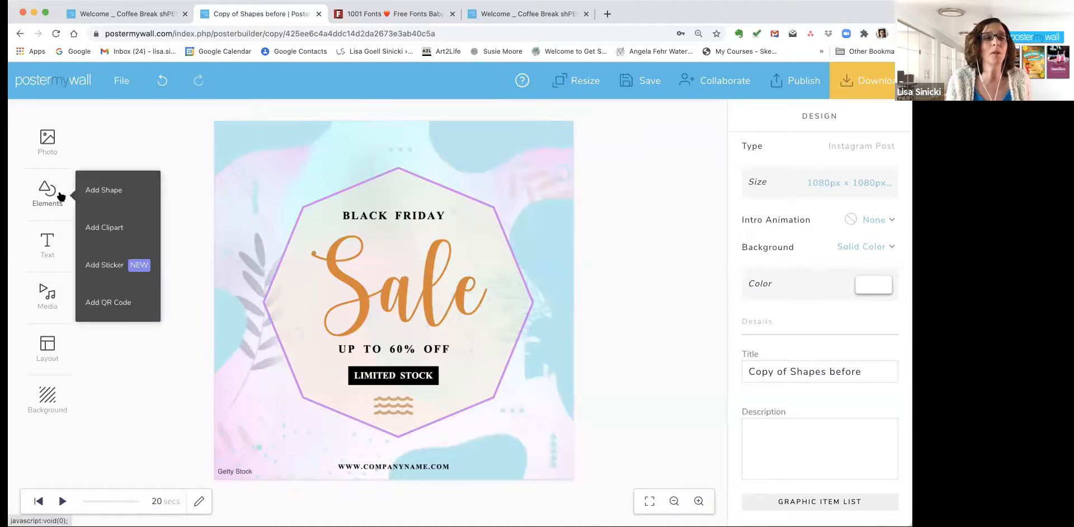
left_click(104, 190)
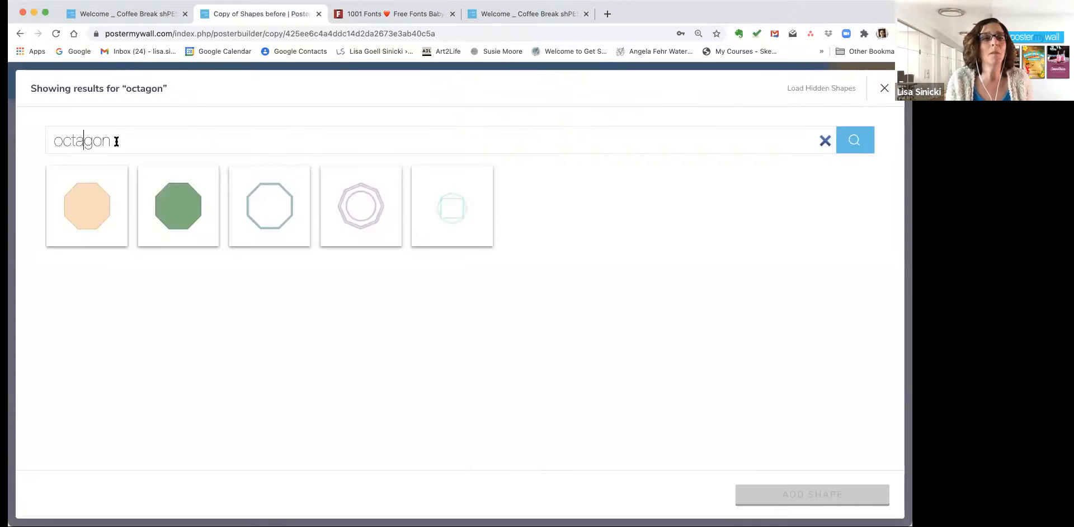
left_click_drag(116, 141, 21, 134)
type("banner")
key("Return")
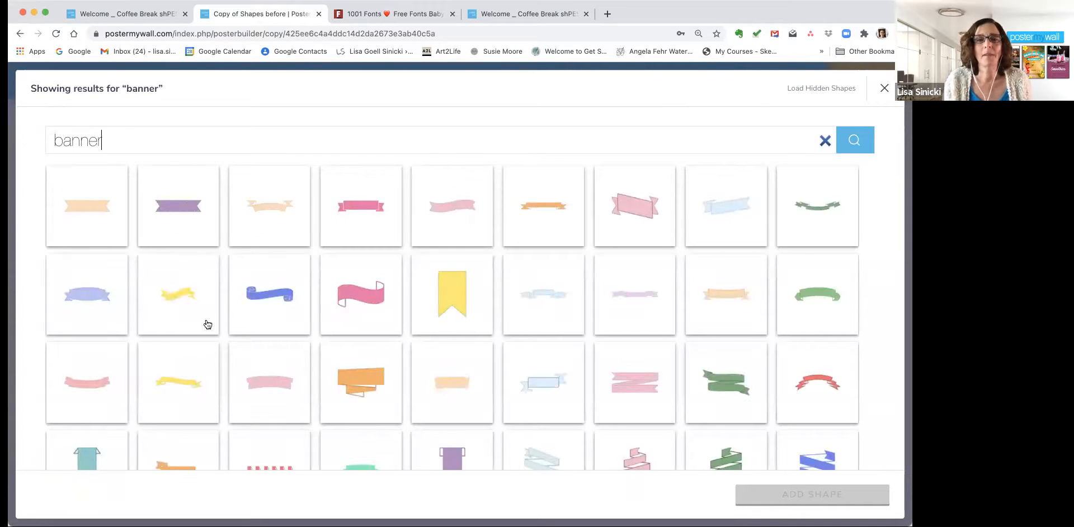
left_click(354, 294)
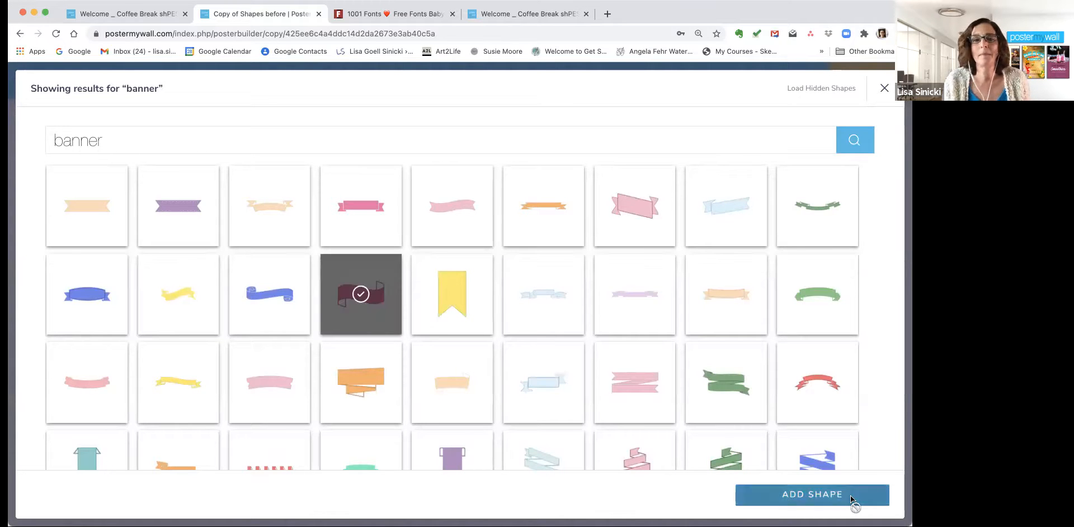
left_click(850, 496)
- Enlarge the pink ribbon across the middle of the octagon and delete the orange "Sale" text behind it
left_click_drag(385, 251, 468, 298)
left_click_drag(384, 234, 426, 277)
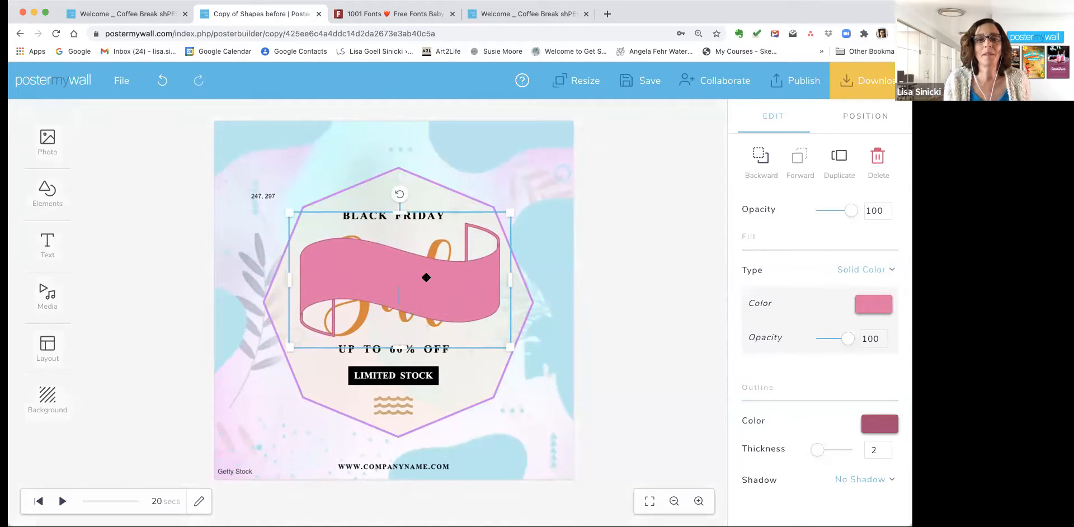
left_click(445, 246)
key("Delete")
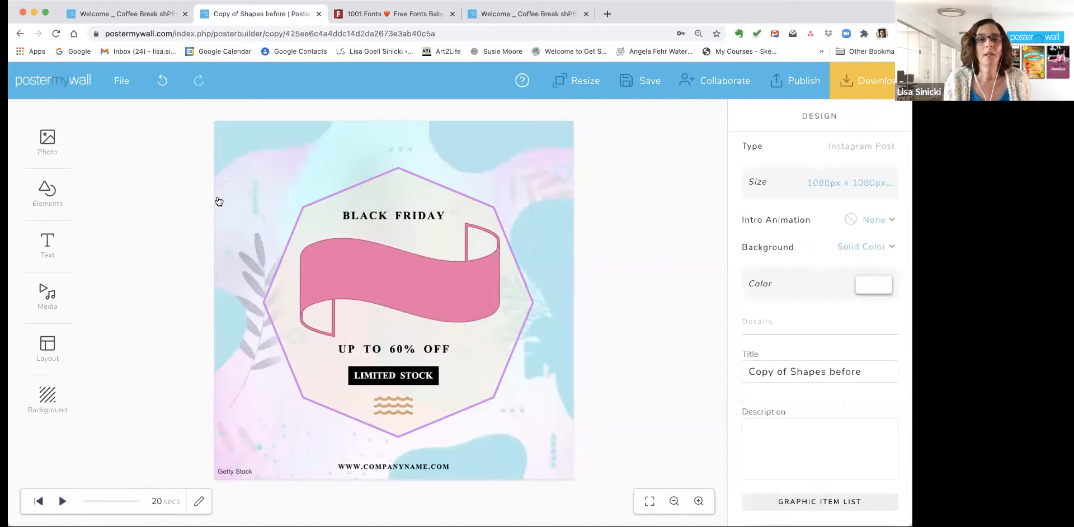
- Add a plain text box on the pink ribbon with the text "SALE"
left_click(46, 244)
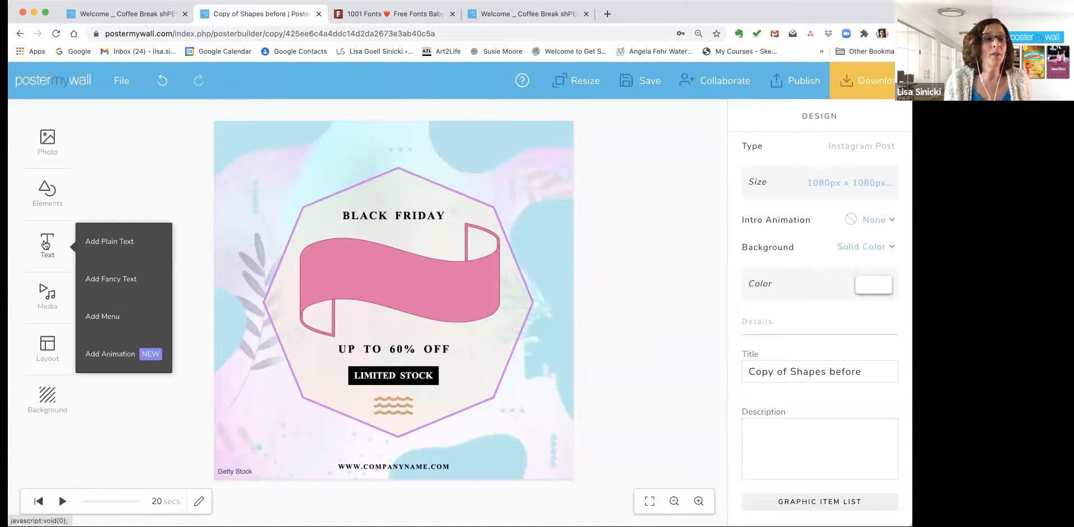
left_click(101, 247)
left_click_drag(302, 195, 396, 280)
left_click(392, 279)
triple_click(392, 279)
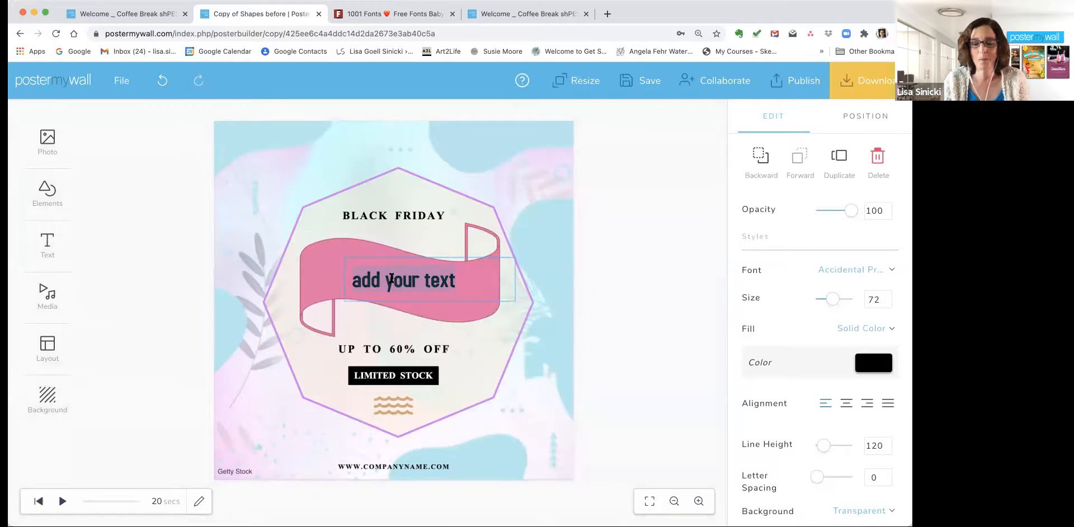
type("SALE")
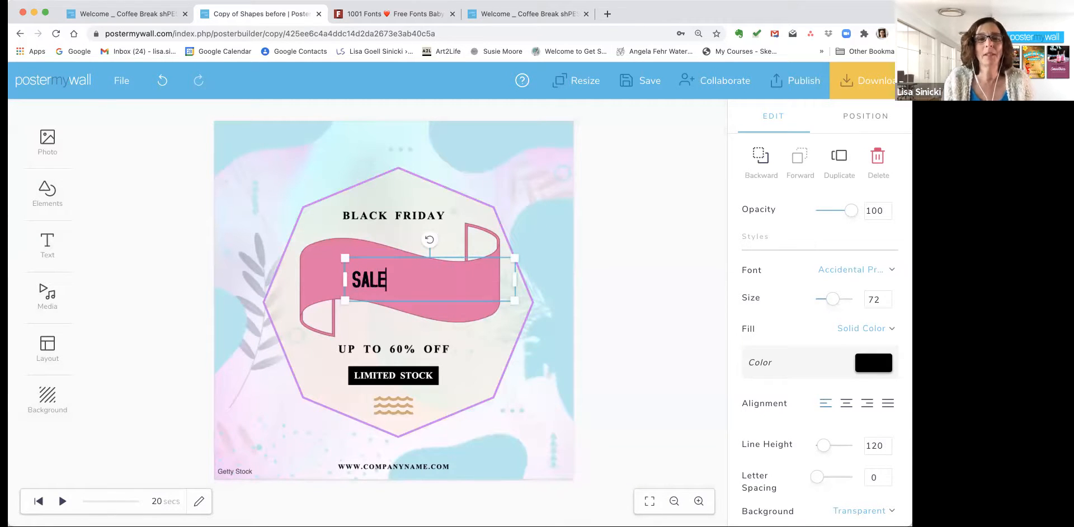
- Enlarge the "SALE" text and center it on the pink ribbon
left_click_drag(515, 301, 609, 359)
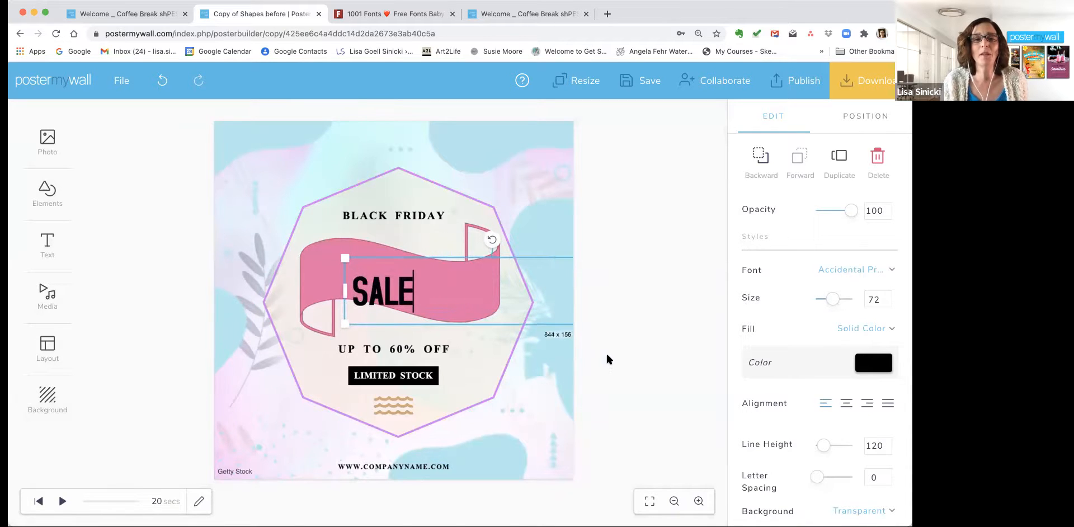
left_click(609, 358)
left_click_drag(386, 282, 402, 272)
left_click(563, 357)
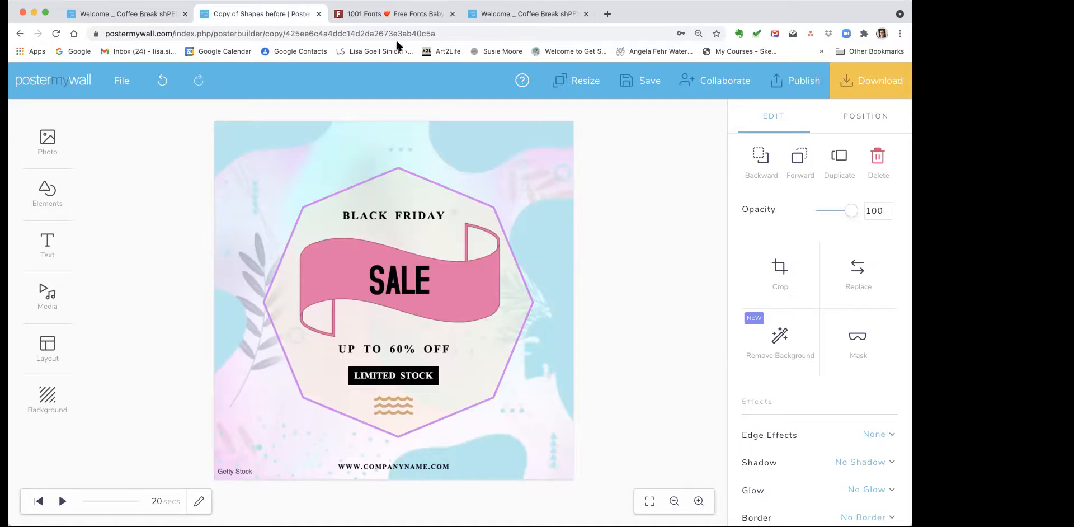
- Search the web for "download fonts" from the 1001 Fonts page and look through the font sites in the results
left_click(408, 12)
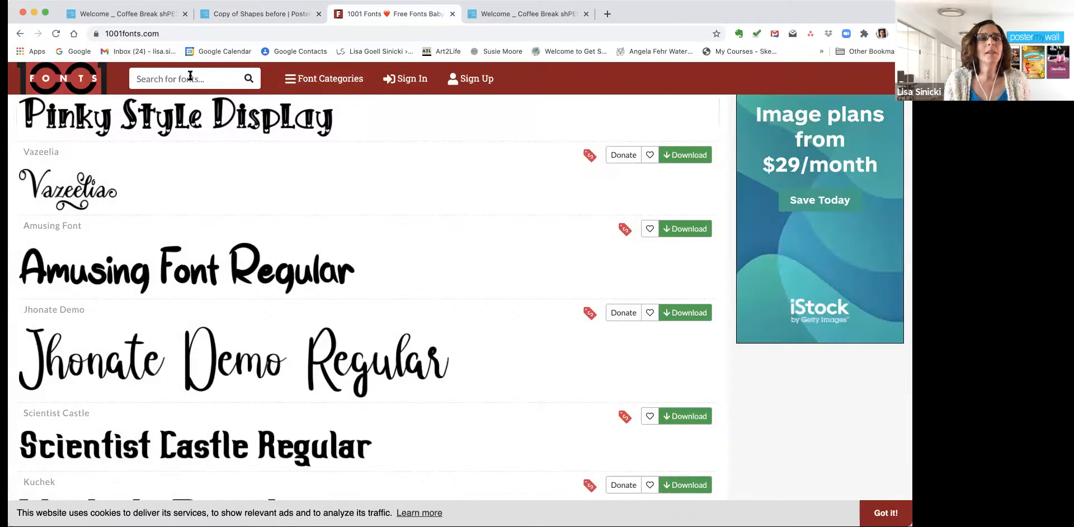
left_click(166, 34)
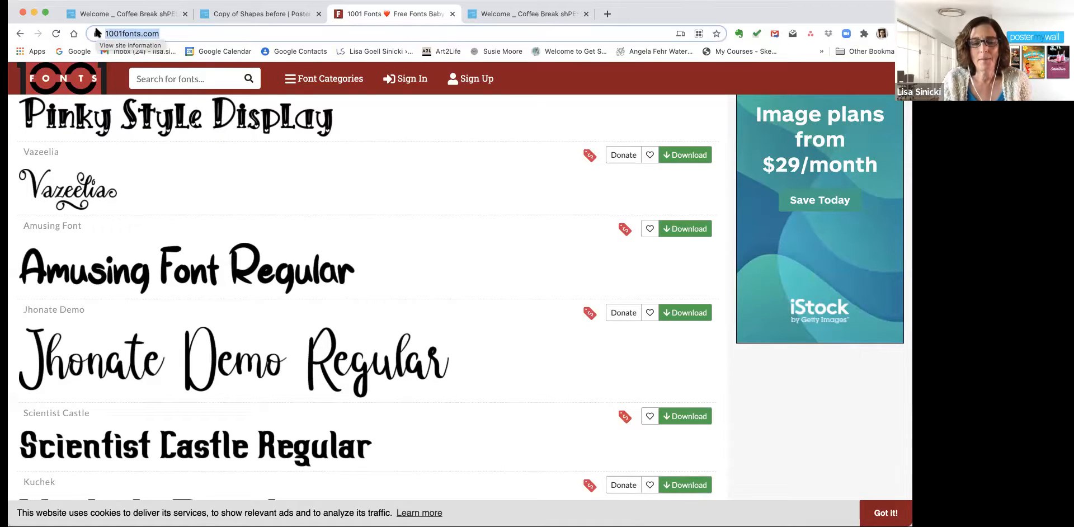
type("dowl")
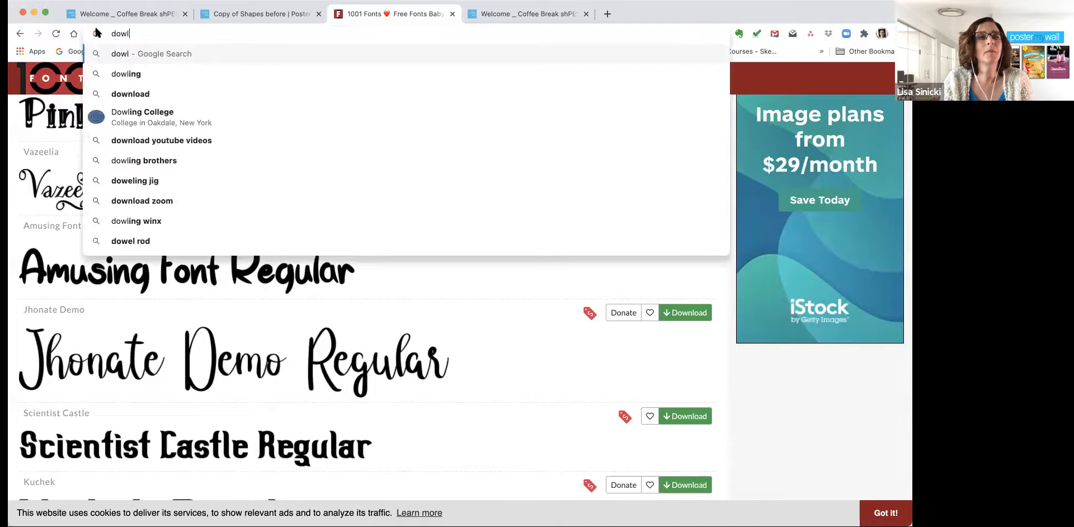
key("BackSpace")
key("BackSpace")
key("BackSpace")
type("ownloa")
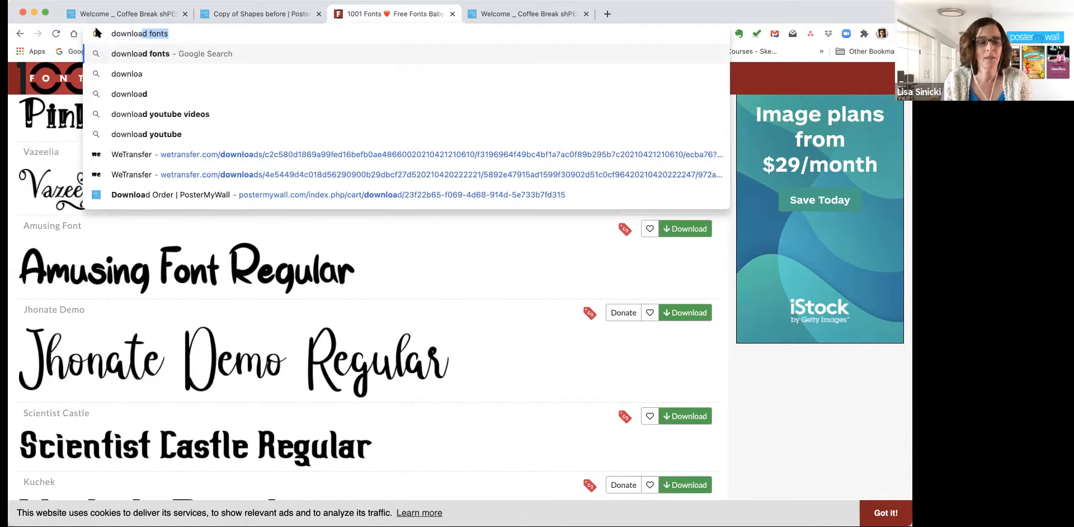
key("BackSpace")
type("d fonts")
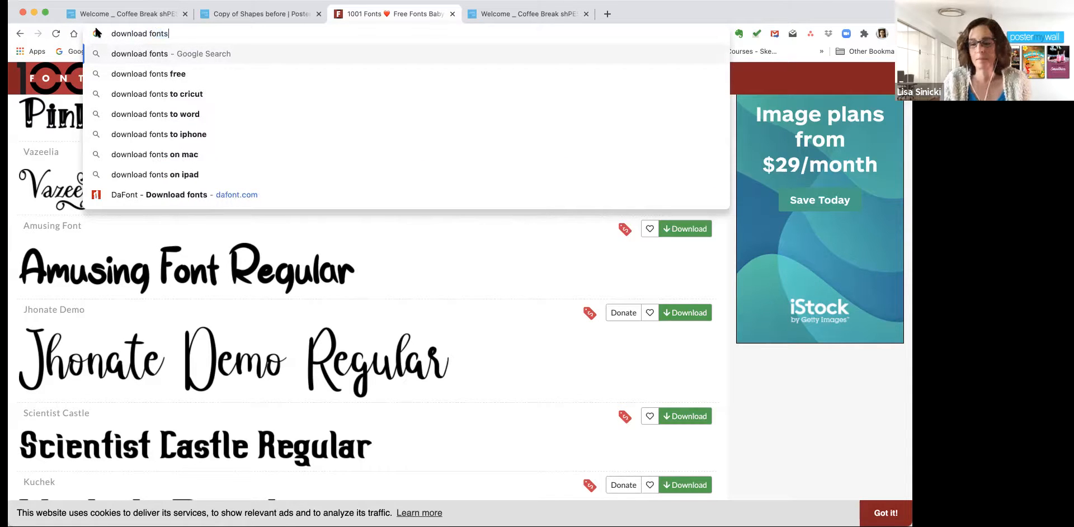
key("Return")
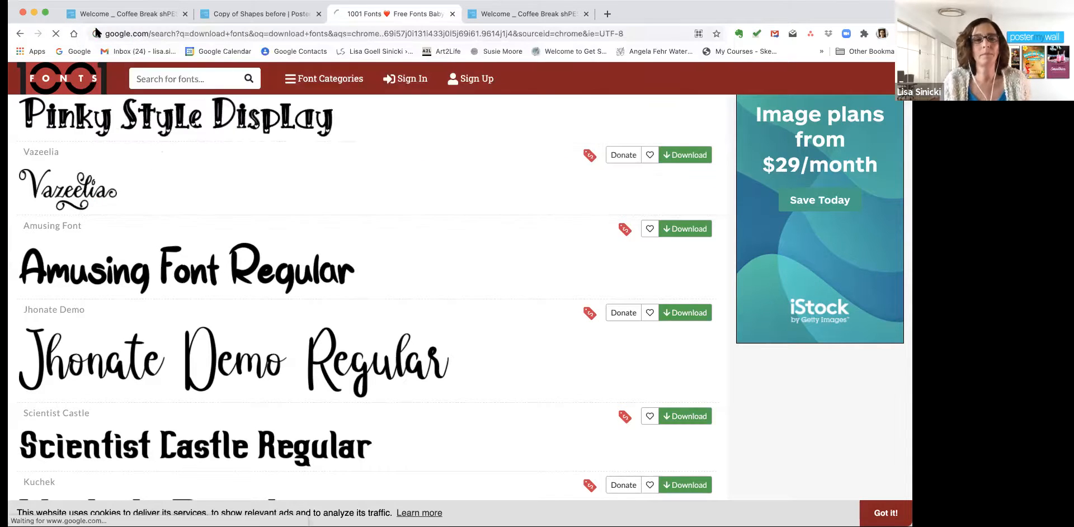
scroll(92, 331, "down", 4)
scroll(103, 261, "down", 1)
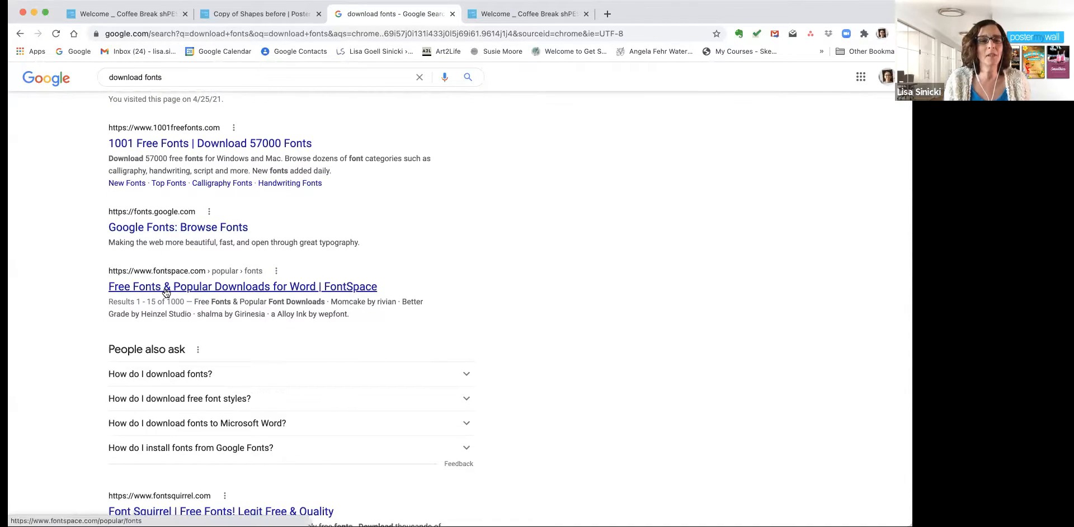
scroll(165, 293, "down", 10)
scroll(150, 163, "up", 6)
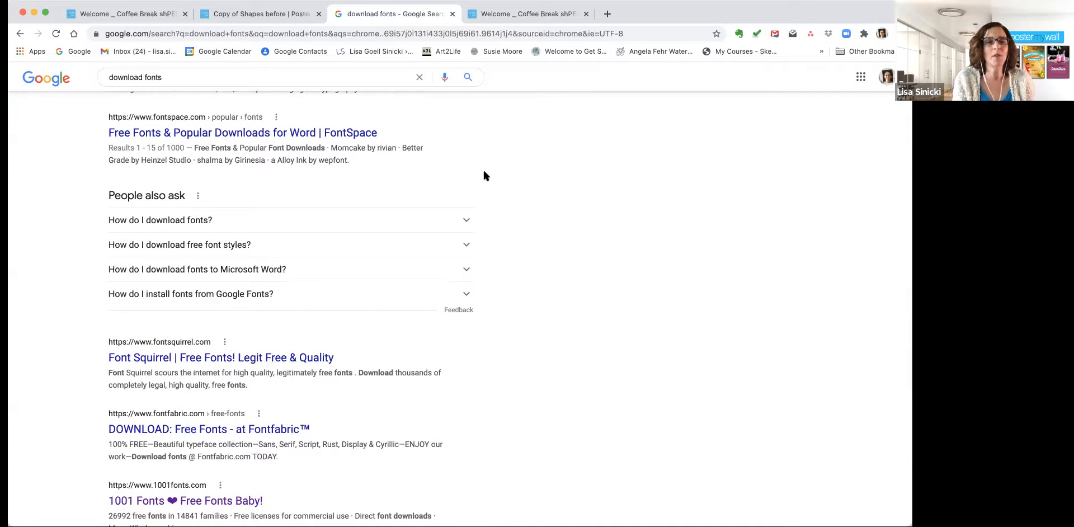
- Return to the Black Friday sale design, title it "Shape play", save it and dismiss the save confirmation
left_click(257, 15)
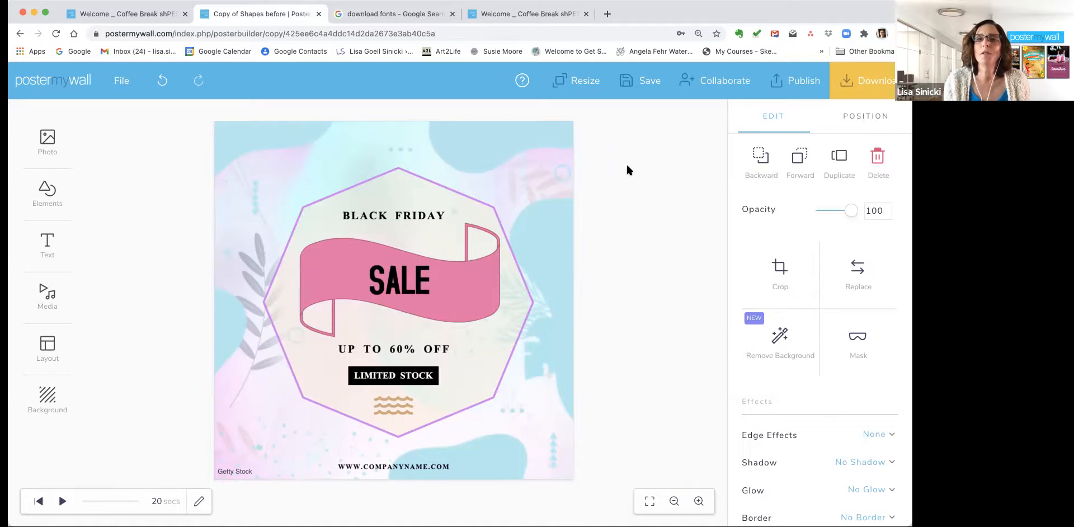
left_click(643, 191)
left_click_drag(870, 371, 736, 371)
type("Shape")
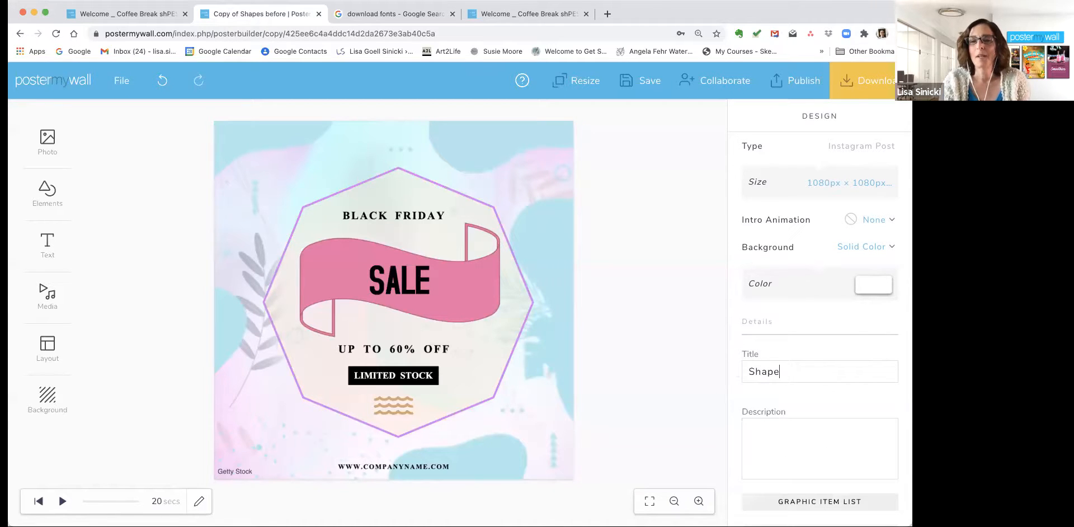
type(" play")
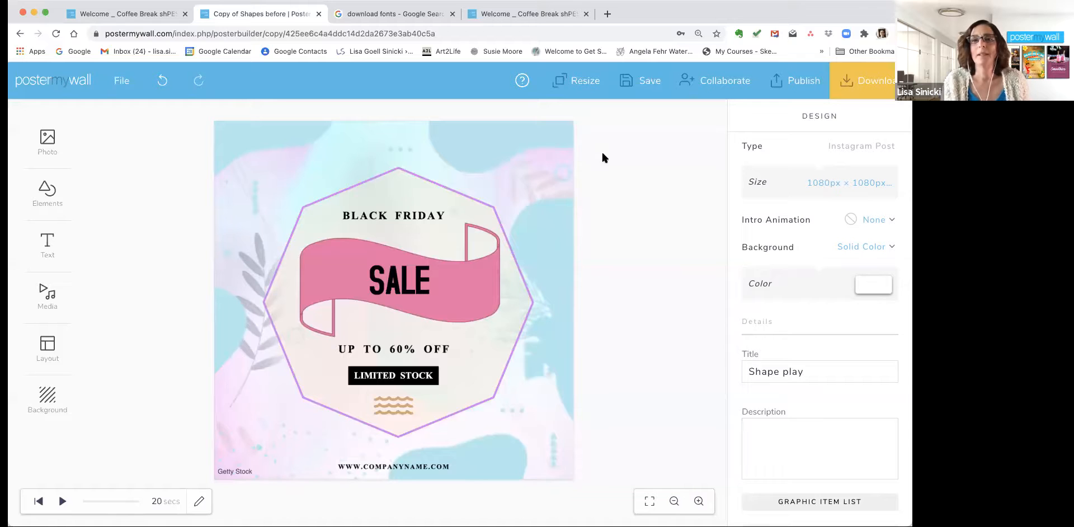
left_click(643, 90)
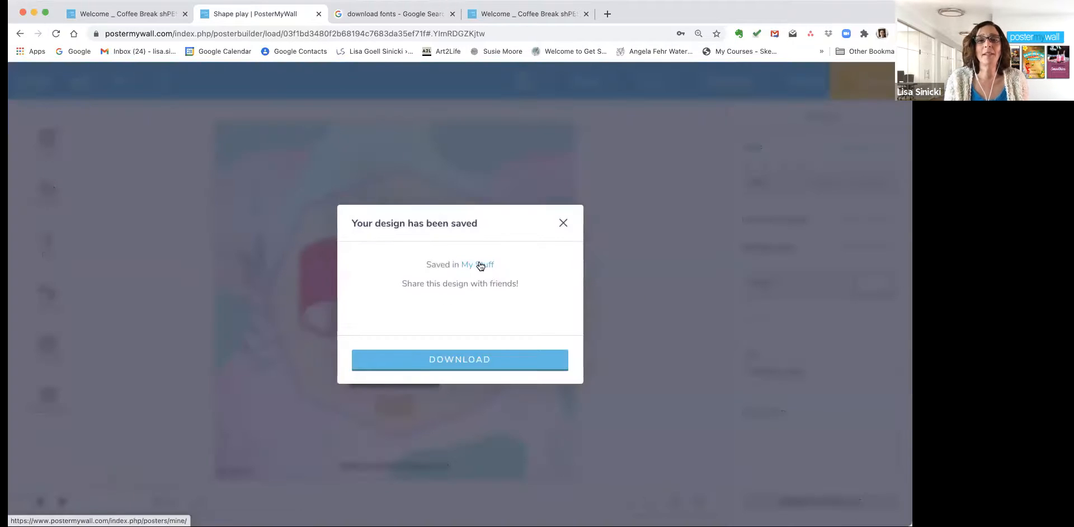
left_click(563, 224)
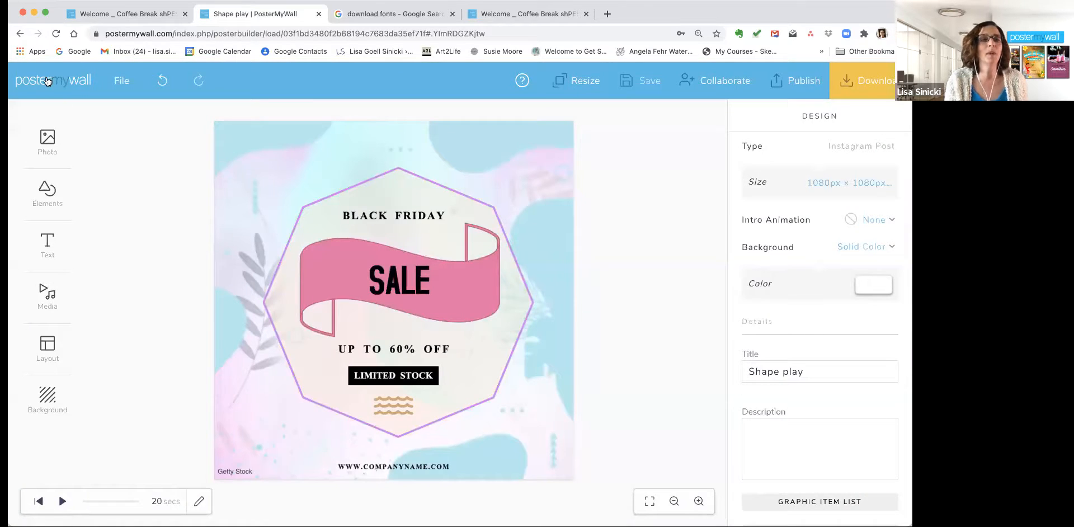
- Go to the saved designs overview and create a new folder named "shapes class"
left_click(47, 81)
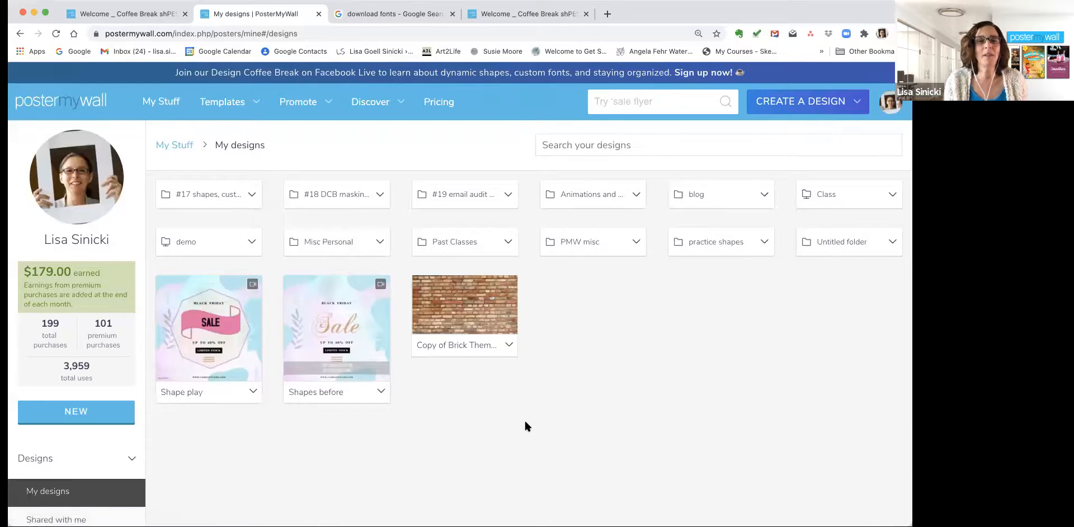
scroll(524, 418, "down", 3)
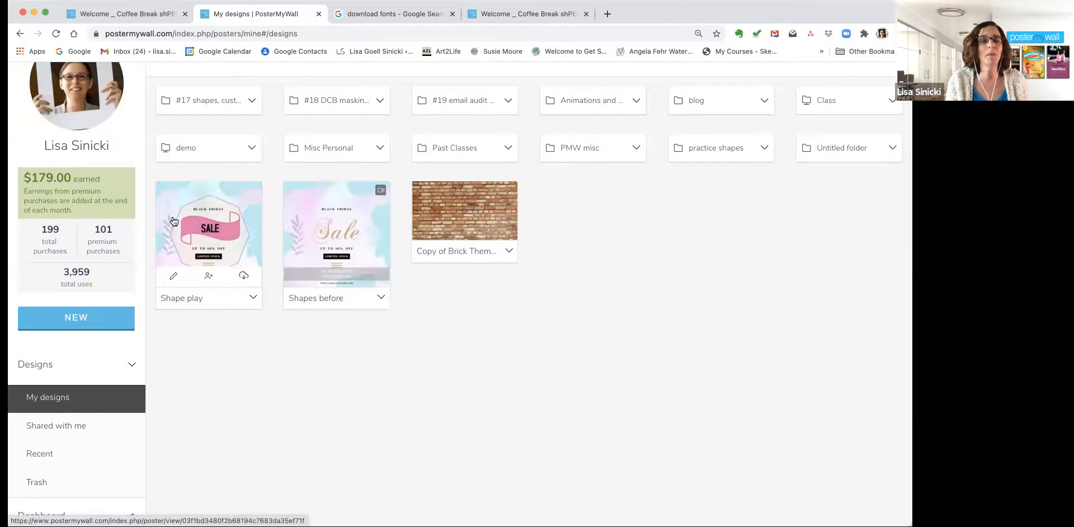
scroll(362, 376, "up", 2)
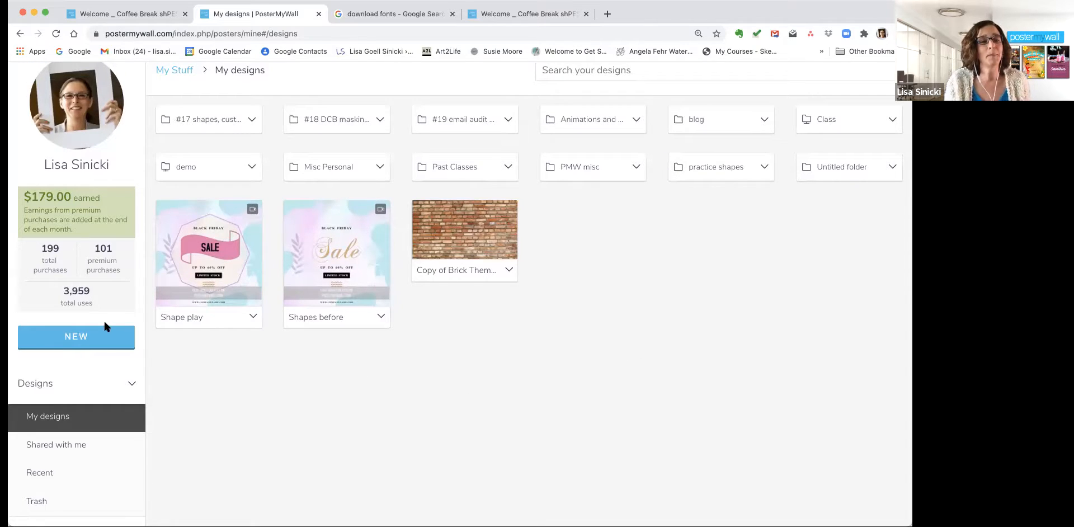
left_click(72, 339)
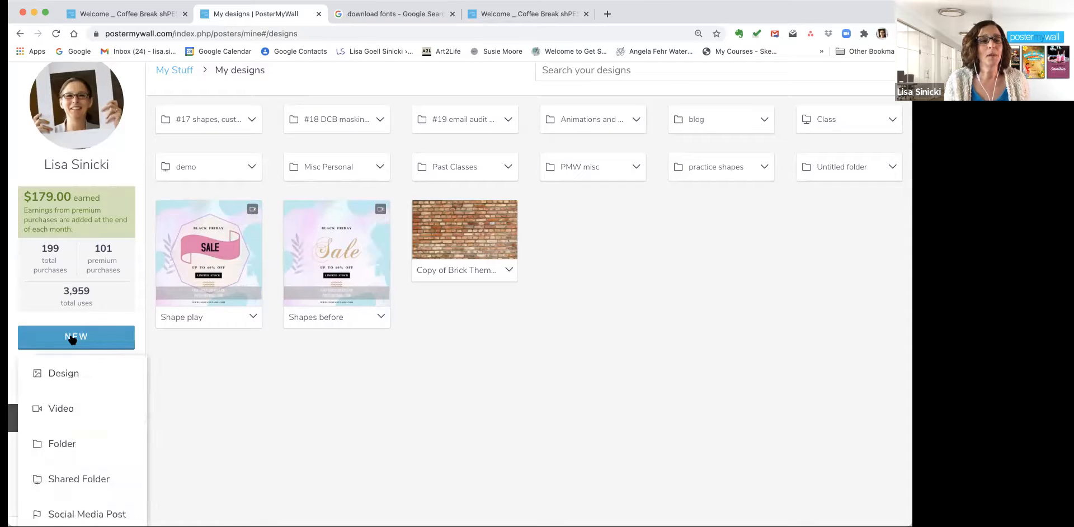
scroll(72, 338, "down", 3)
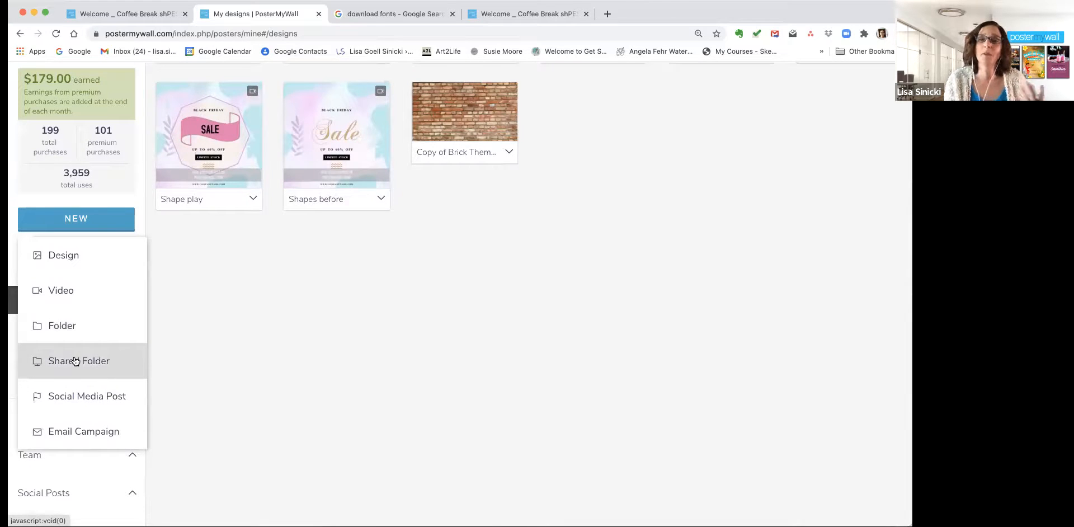
left_click(71, 322)
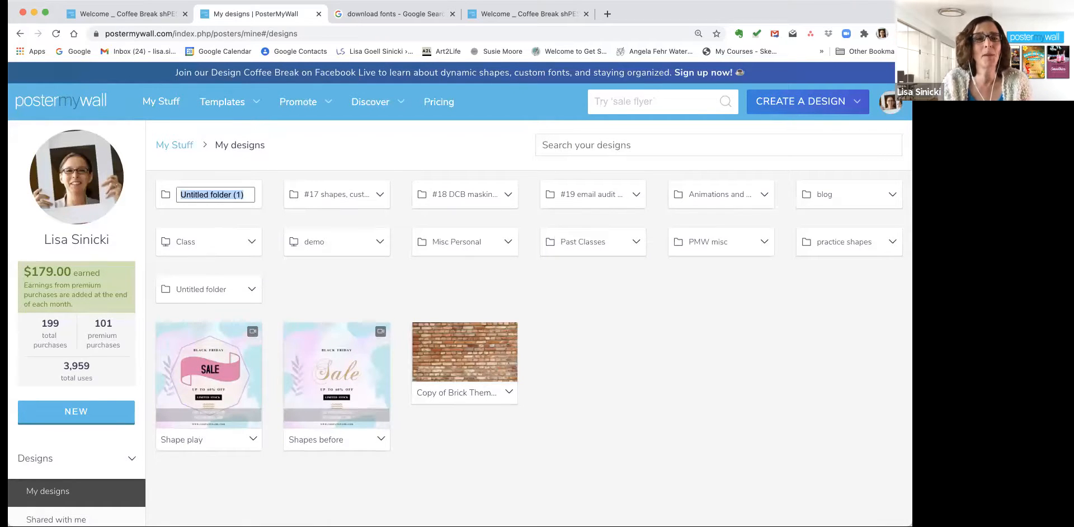
type("shapes ")
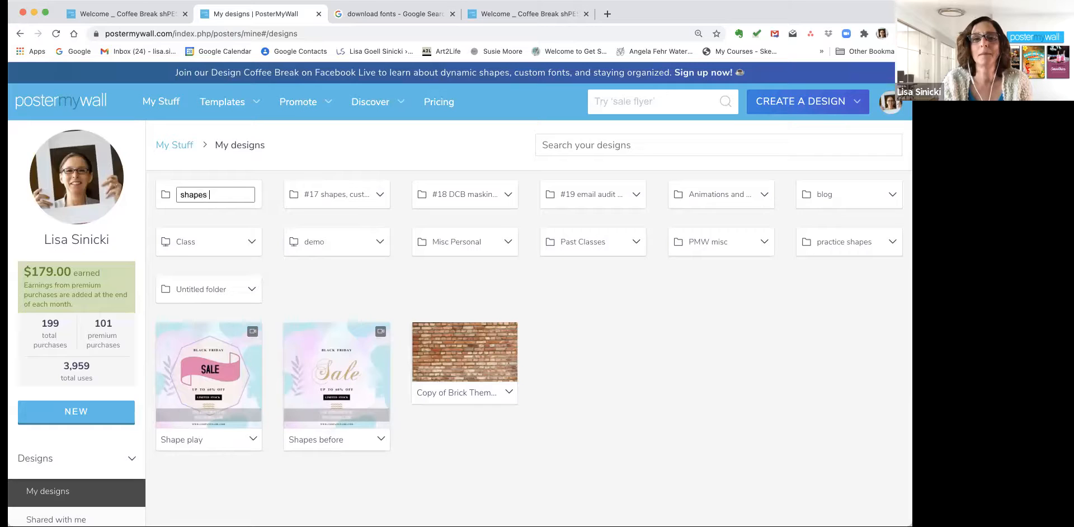
type("s")
type(" class")
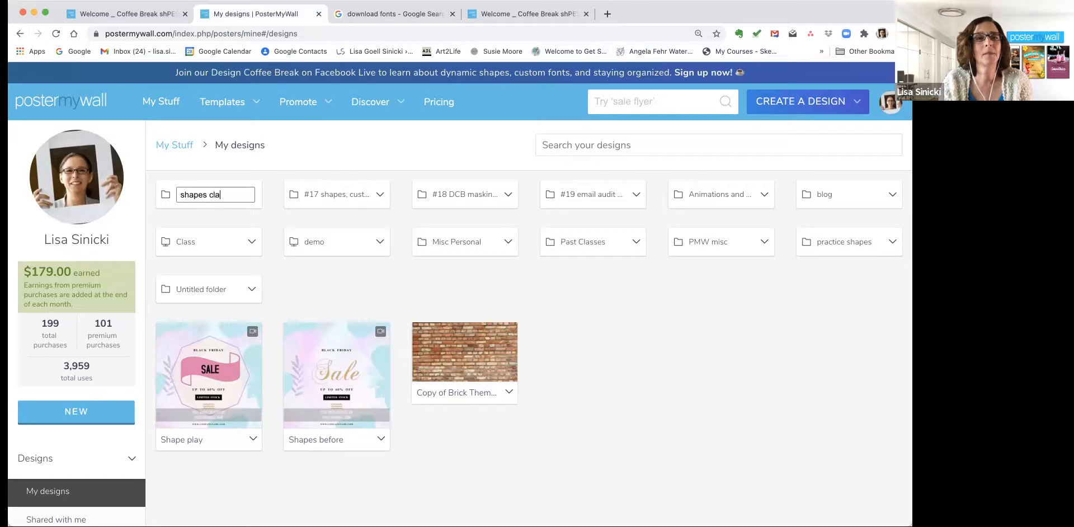
left_click(311, 272)
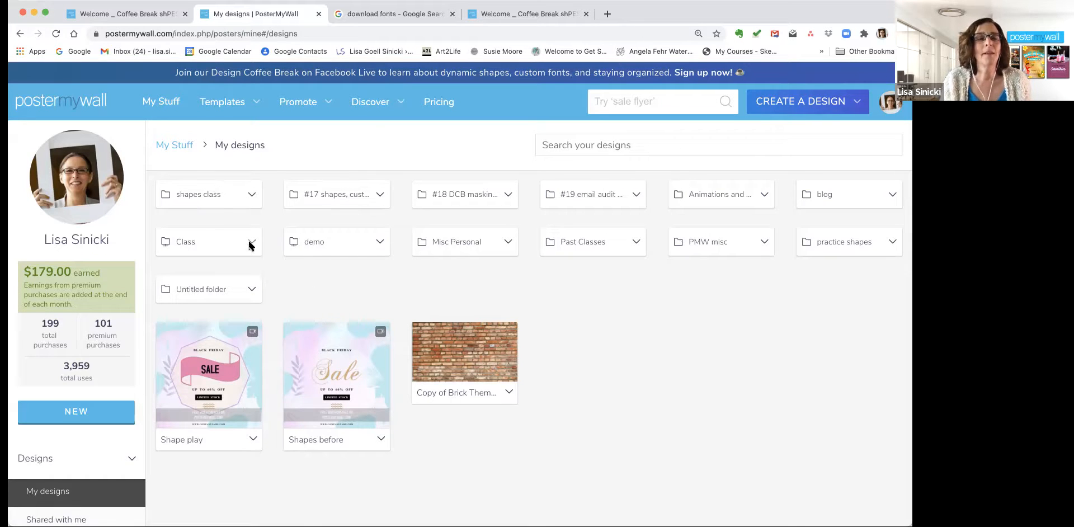
- Move the "Shape play" design into the "shapes class" folder
scroll(240, 369, "down", 5)
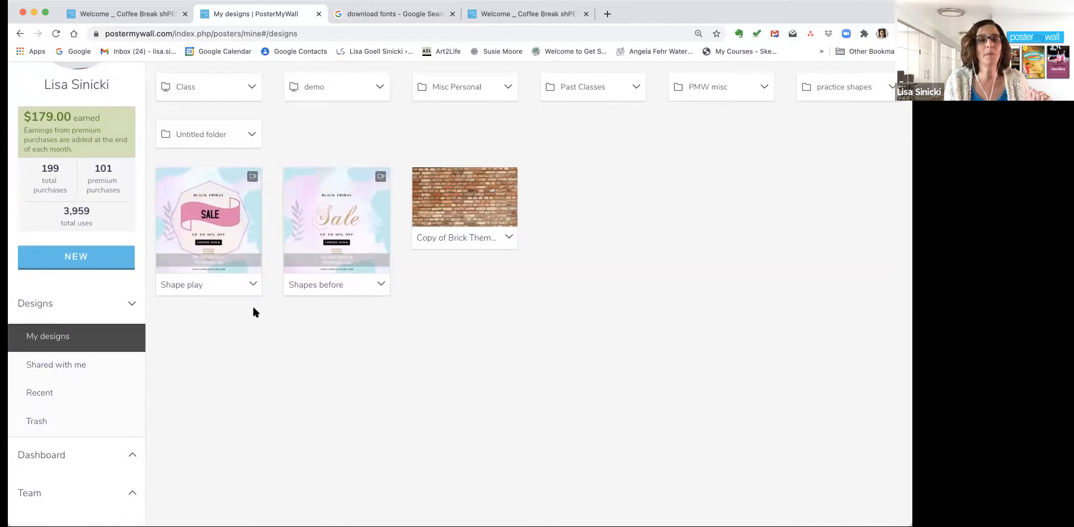
left_click(253, 285)
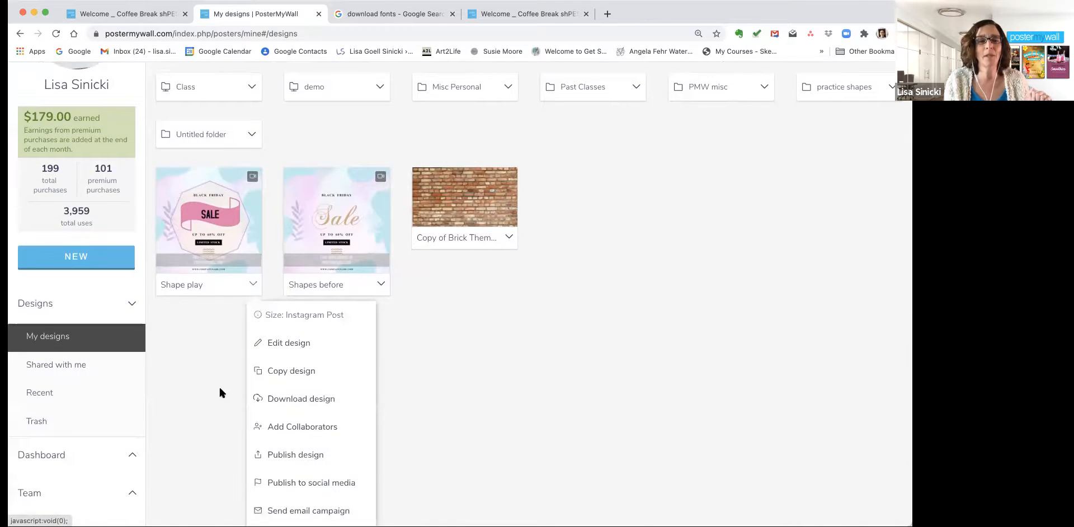
scroll(219, 384, "down", 3)
scroll(220, 392, "down", 1)
left_click(291, 439)
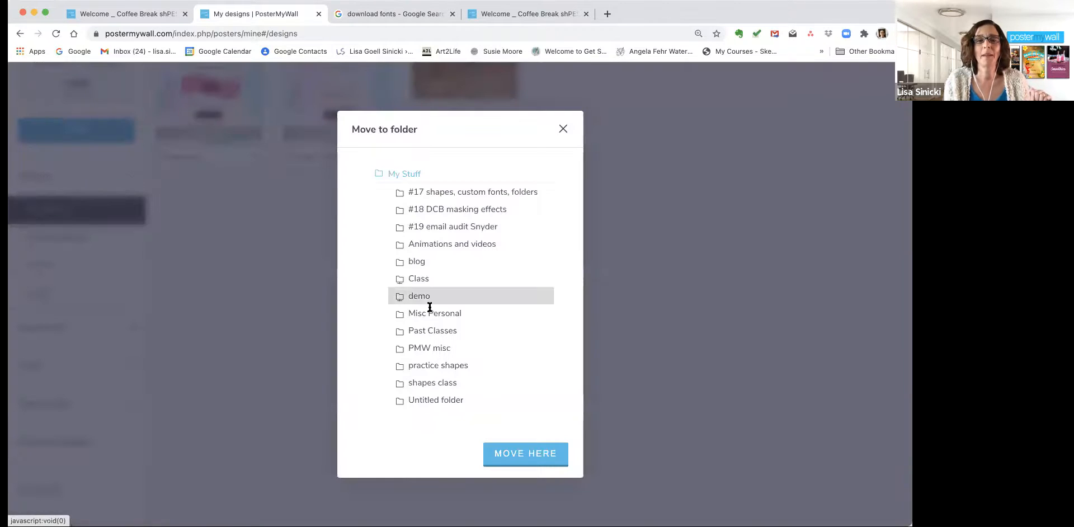
left_click(470, 380)
left_click(524, 452)
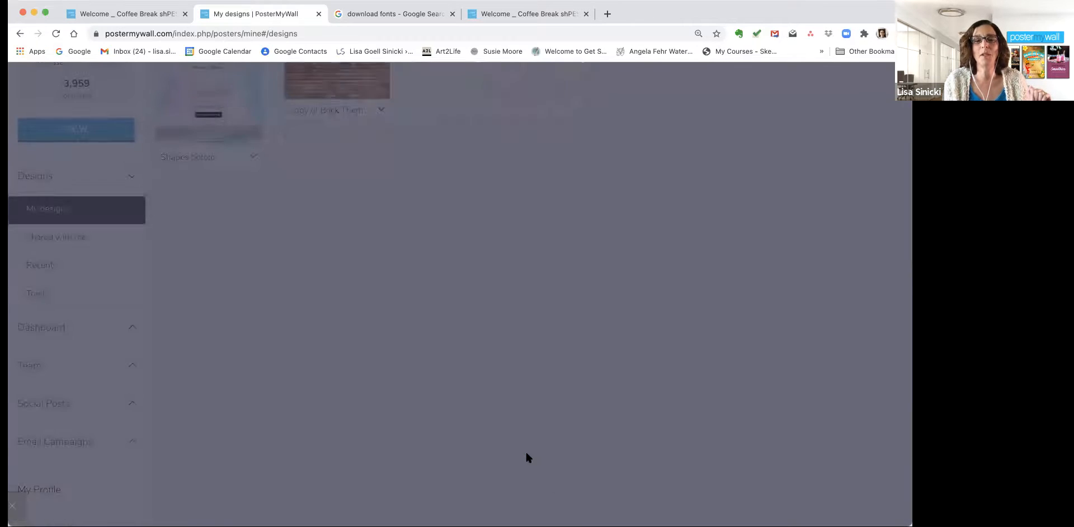
- Open the "shapes class" folder, move the "Shape play" design back to My Stuff and return to the designs overview
scroll(315, 307, "up", 5)
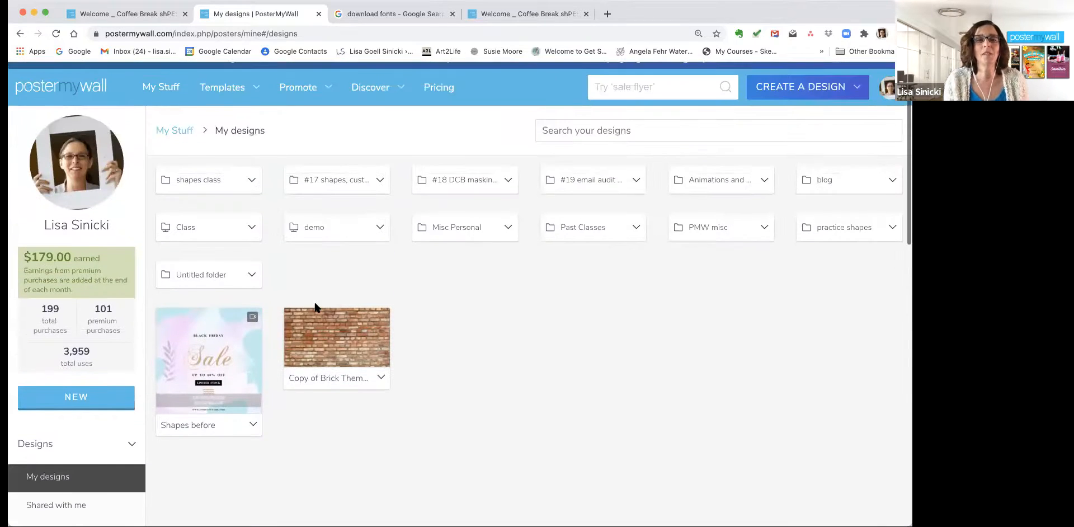
left_click(181, 193)
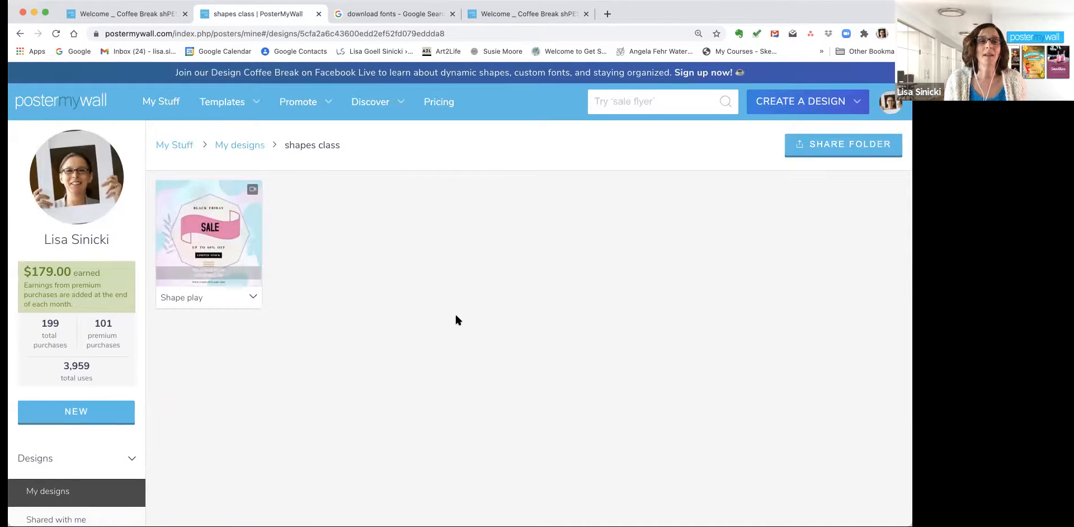
left_click(253, 297)
scroll(539, 351, "down", 3)
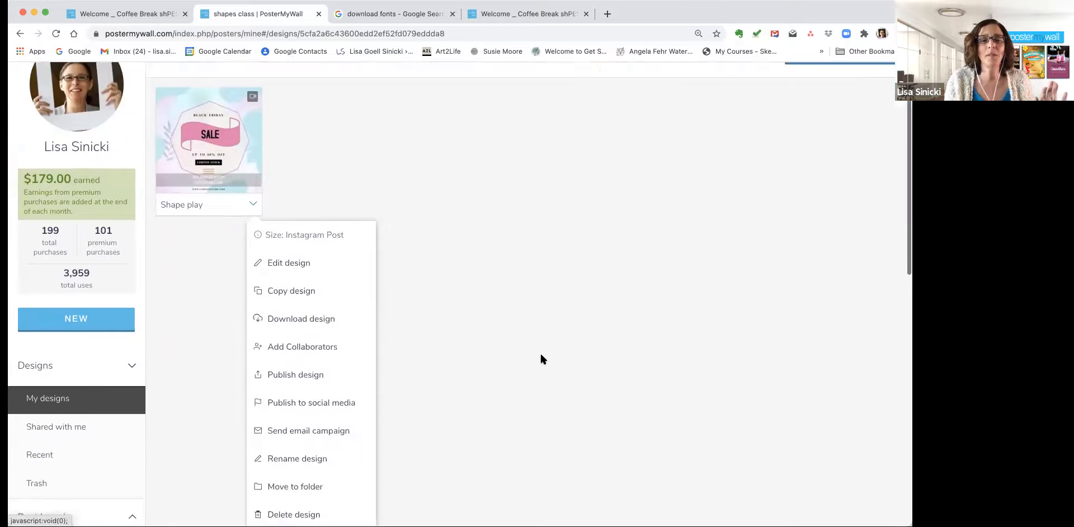
left_click(290, 407)
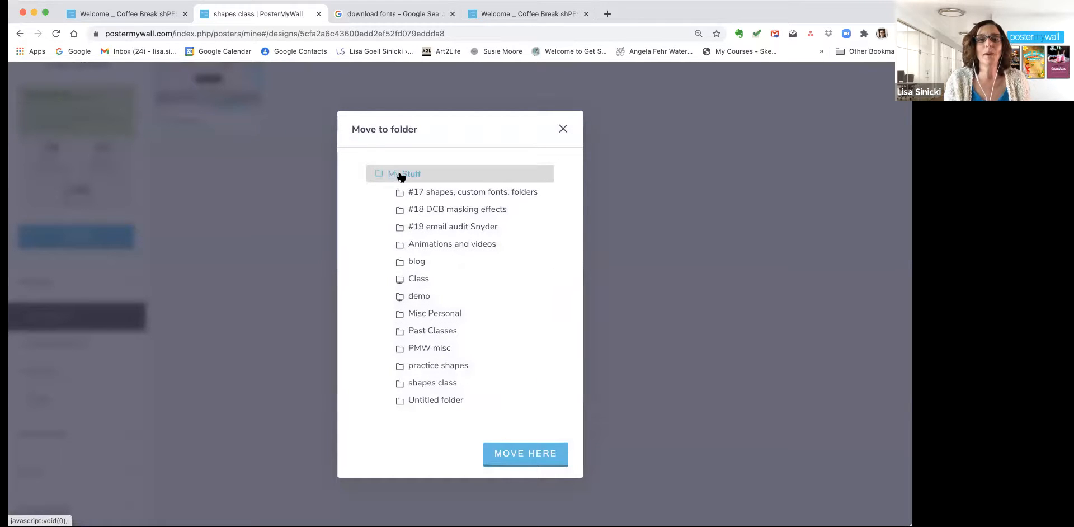
left_click(551, 456)
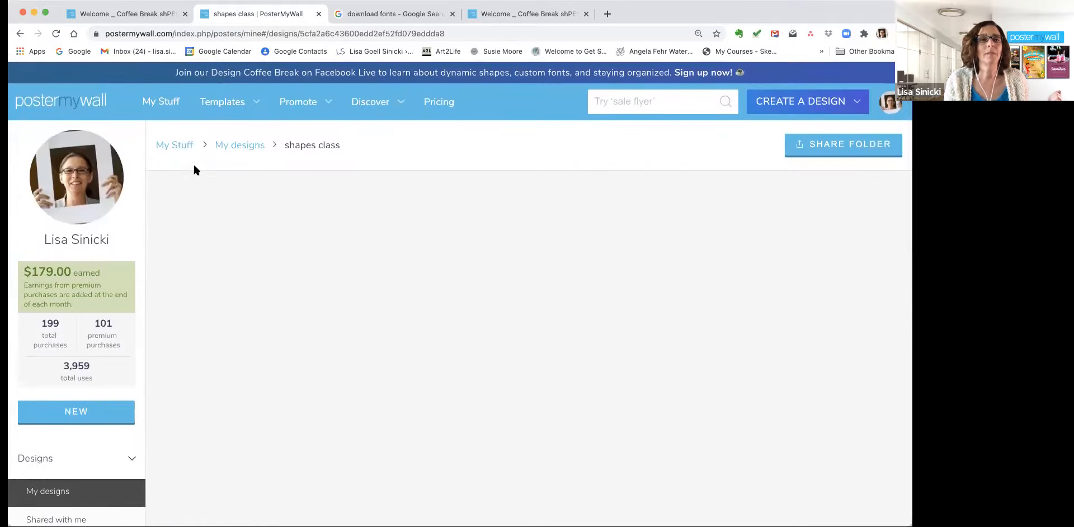
left_click(180, 148)
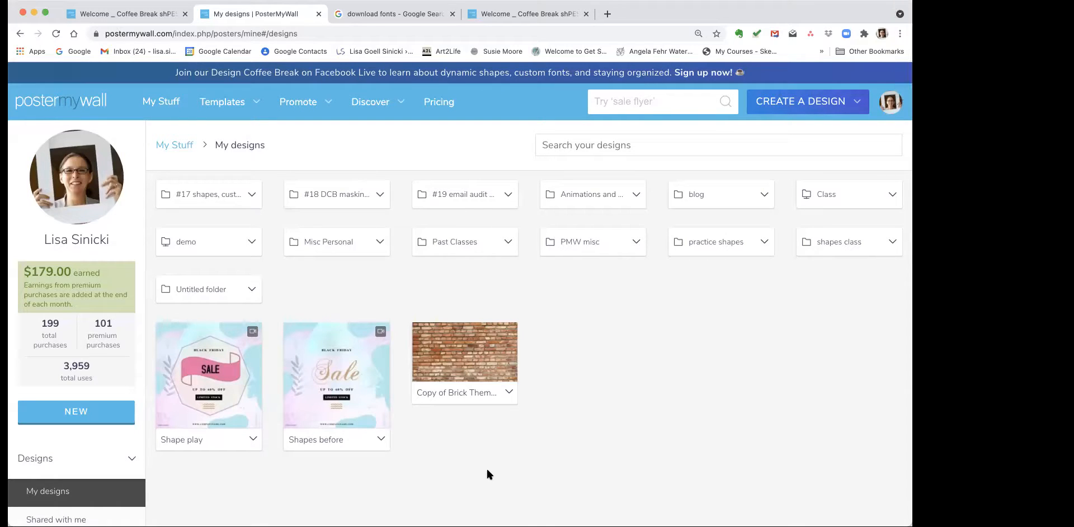
- Switch to the open Design Coffee Break welcome design and dismiss its save reminder
left_click(522, 13)
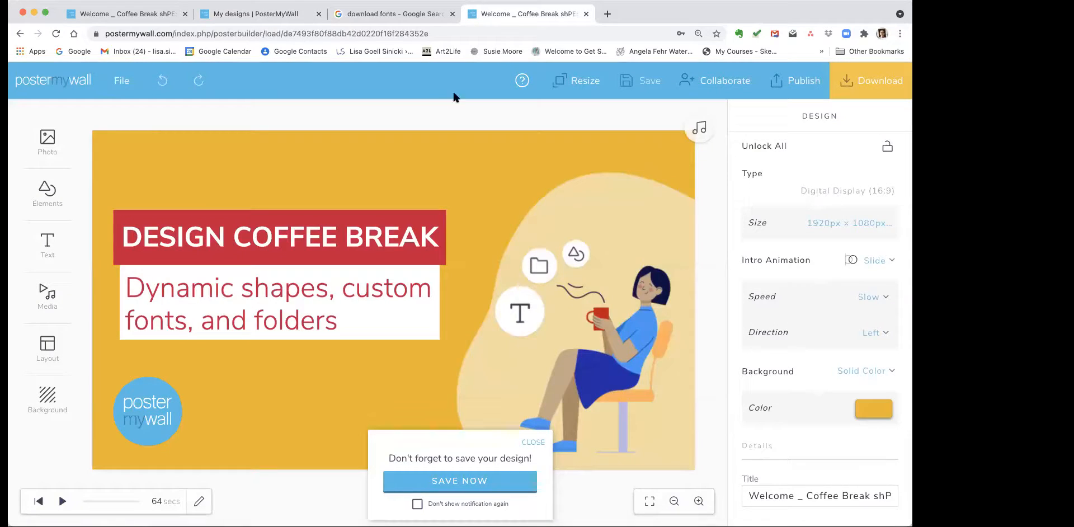
left_click(532, 442)
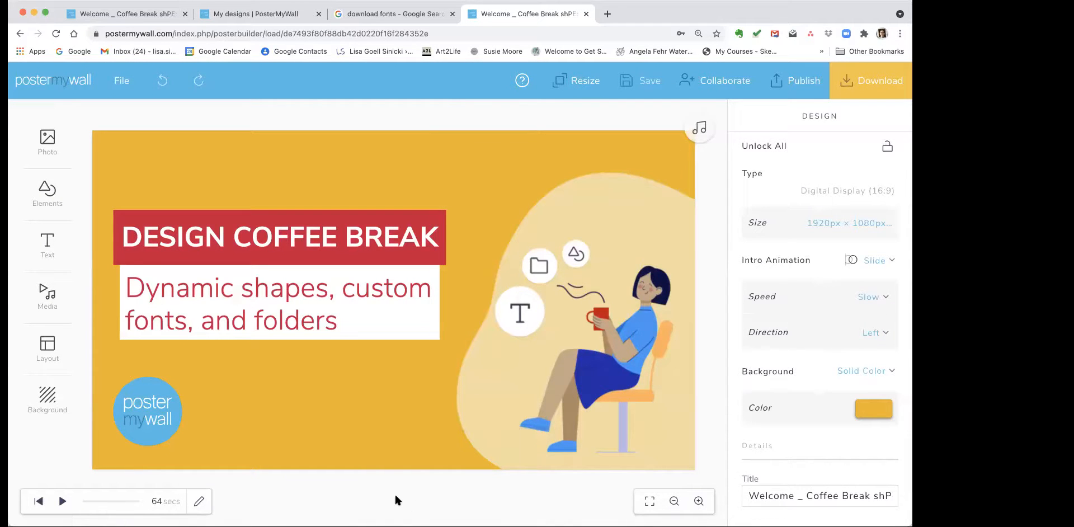